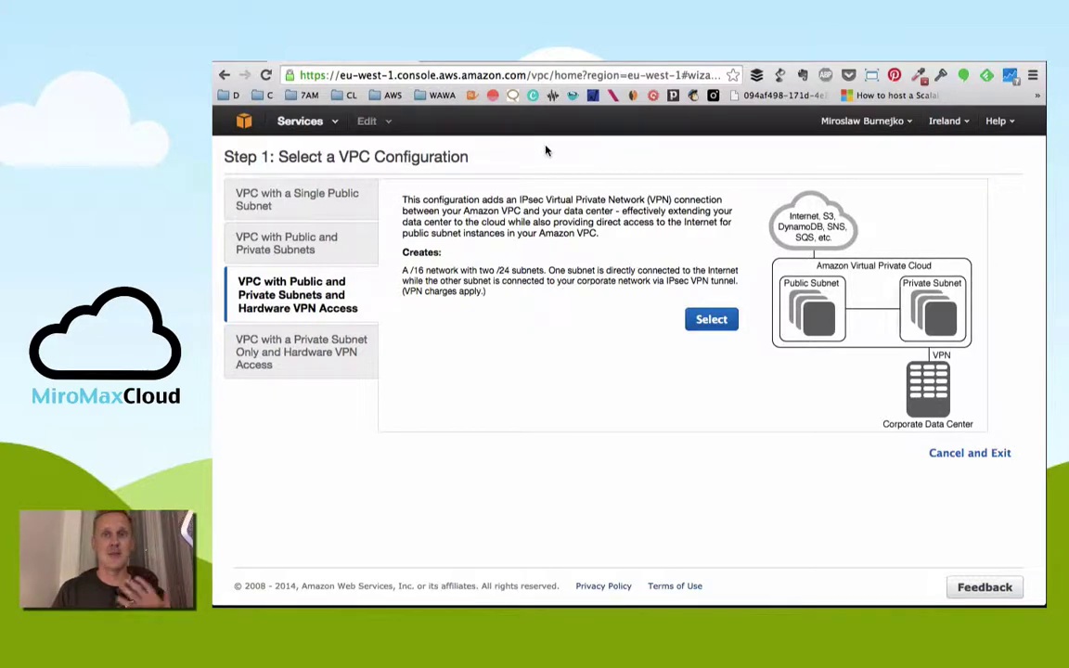
- Leave the VPC wizard for the main VPC dashboard and check the planned network diagram in the image viewer
left_click(245, 122)
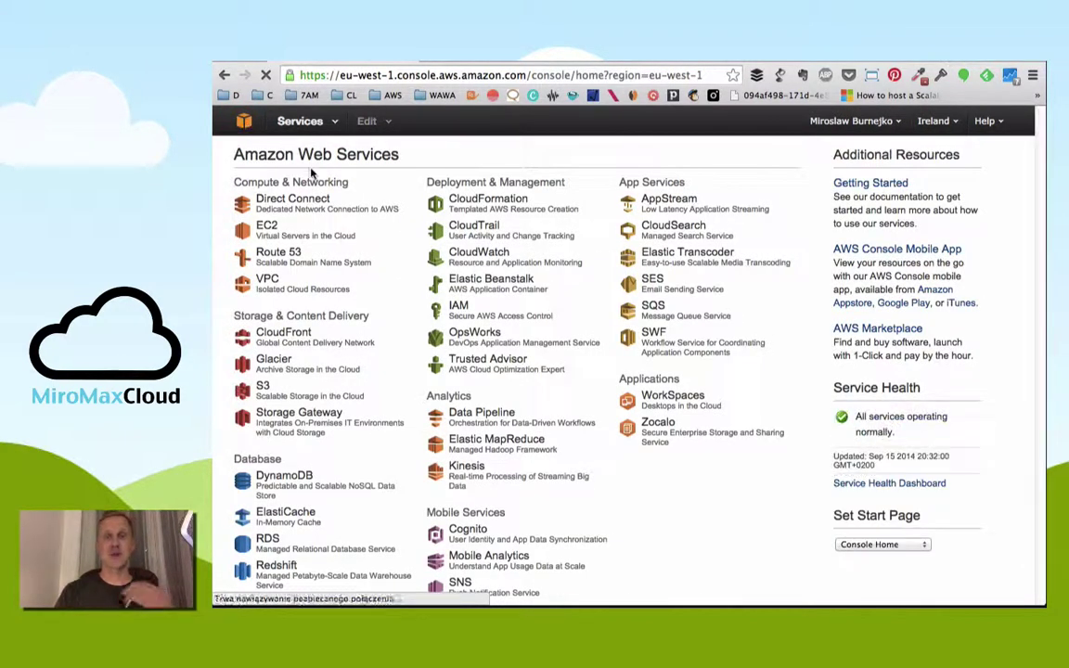
left_click(266, 298)
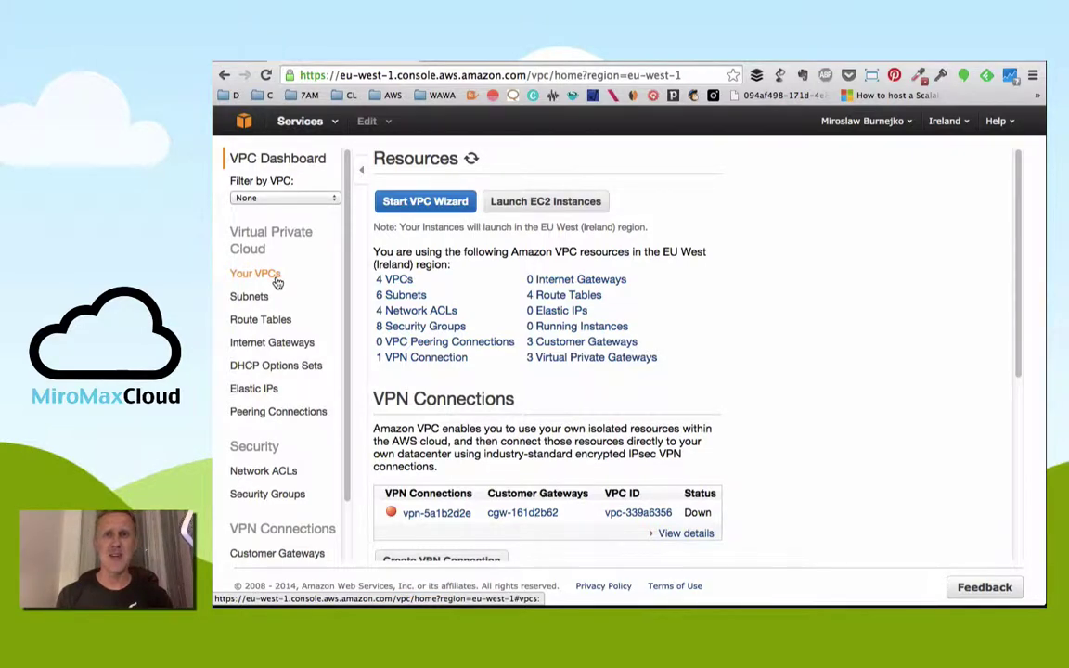
key("super+Tab")
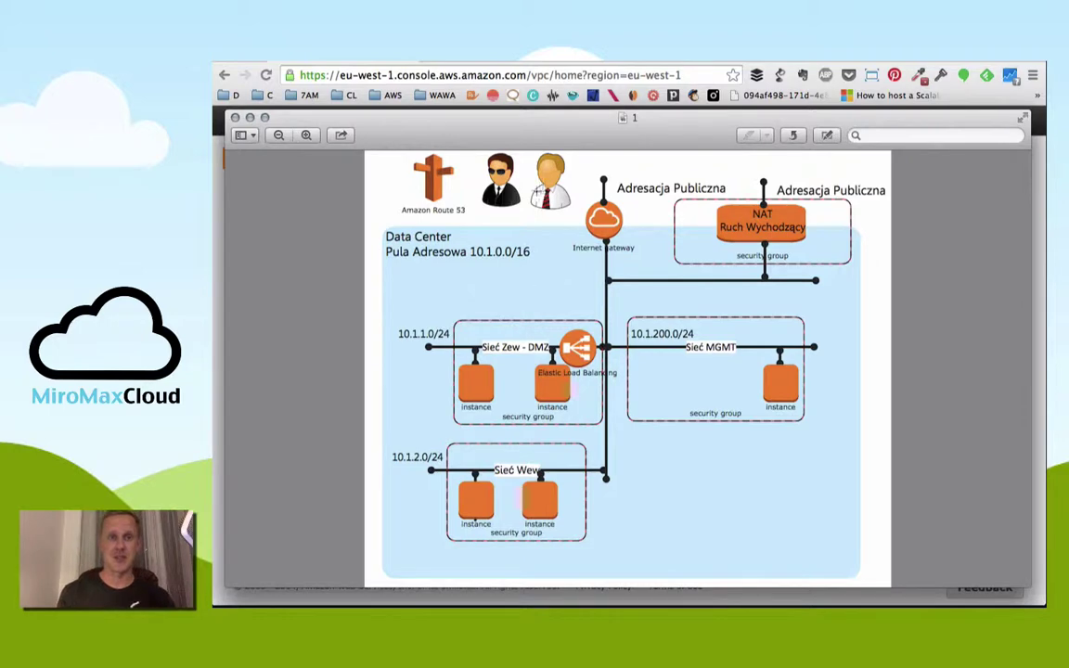
left_click(329, 67)
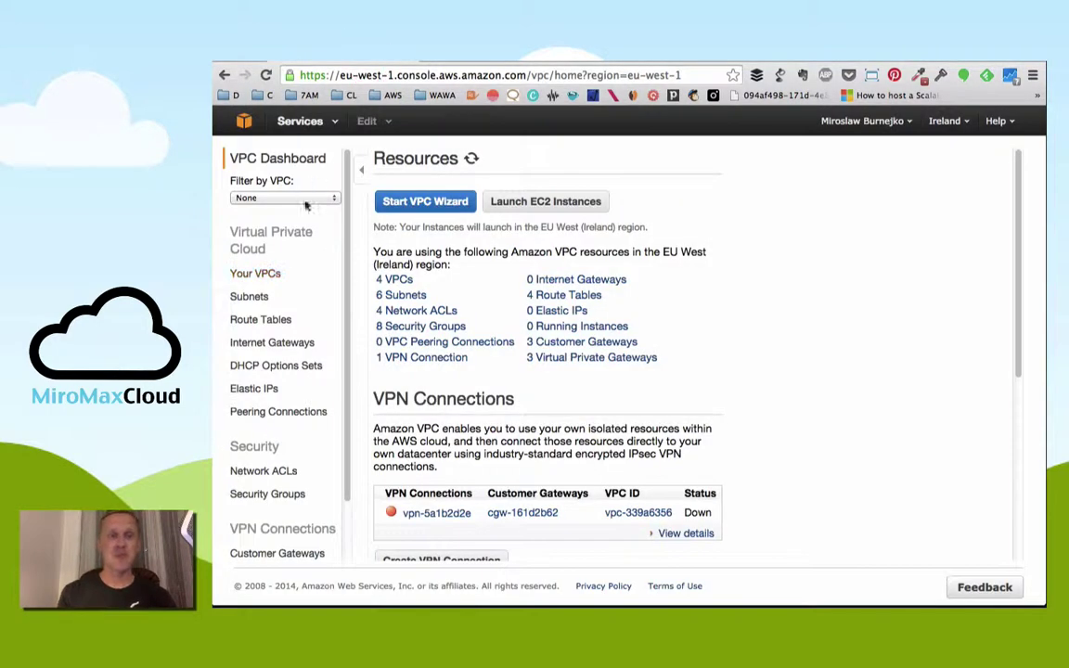
- Start creating a new VPC from the list of VPCs and give it the name tag MMM-VPC-001
left_click(268, 275)
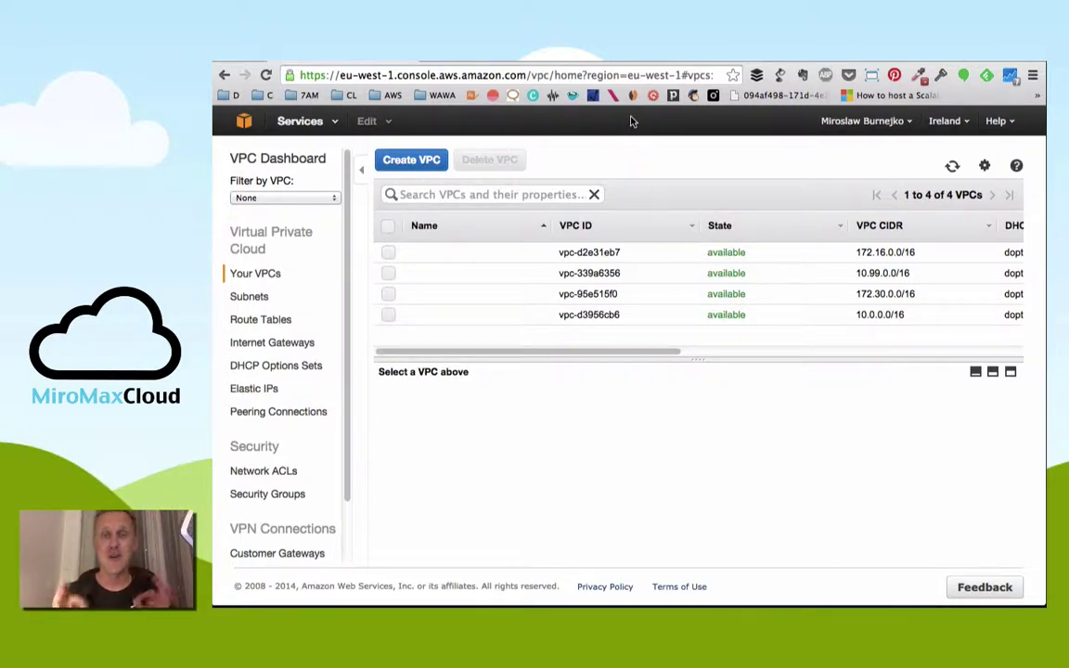
left_click(411, 160)
left_click(684, 321)
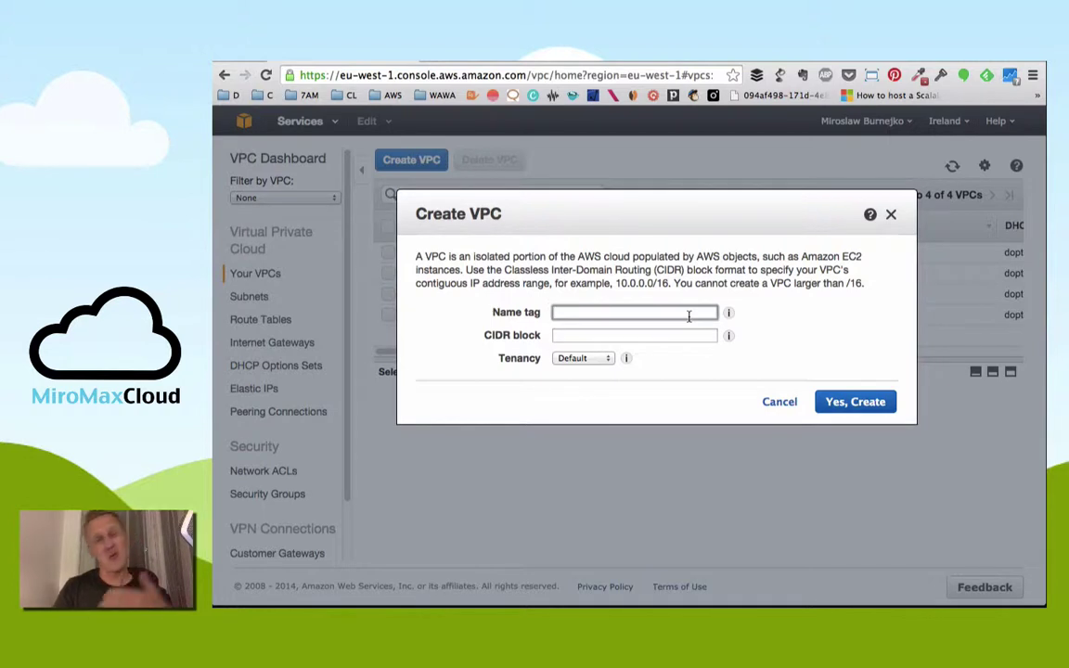
type("MM")
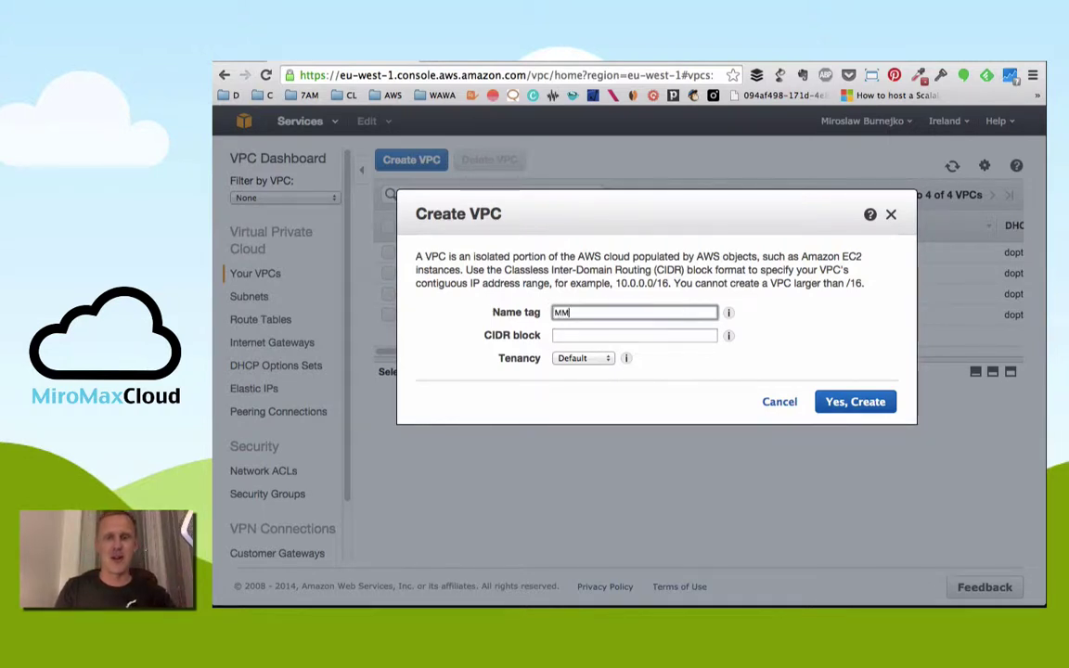
type("M-VPC-")
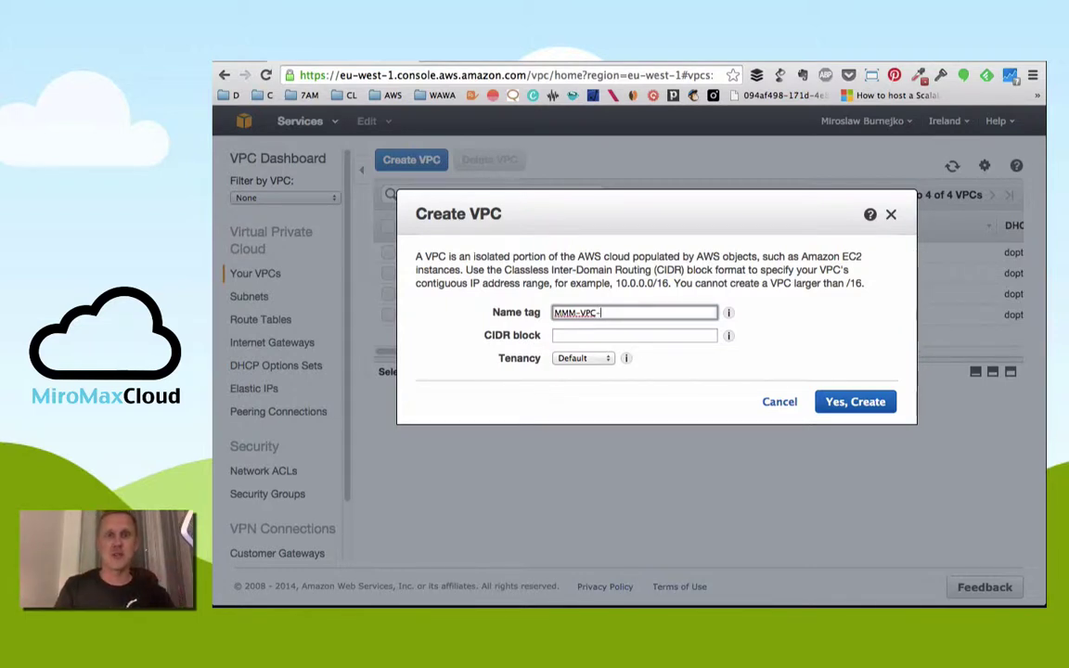
type("001")
- Check the address pool in the network diagram and set the new VPC's CIDR block to 10.1.0.0/16
left_click(669, 334)
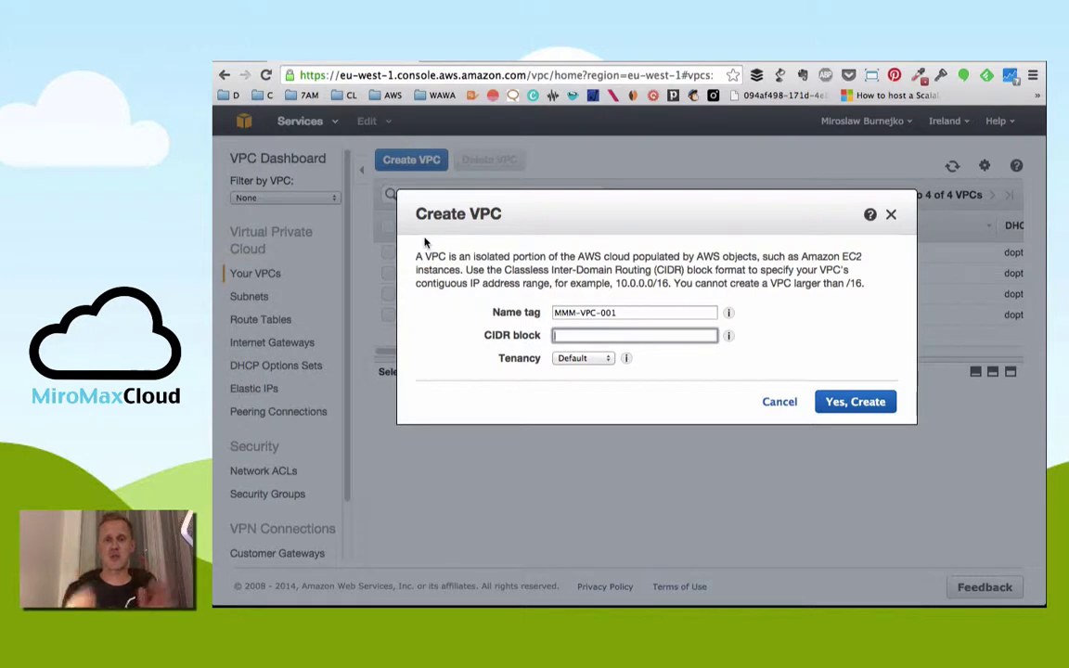
mouse_move(728, 336)
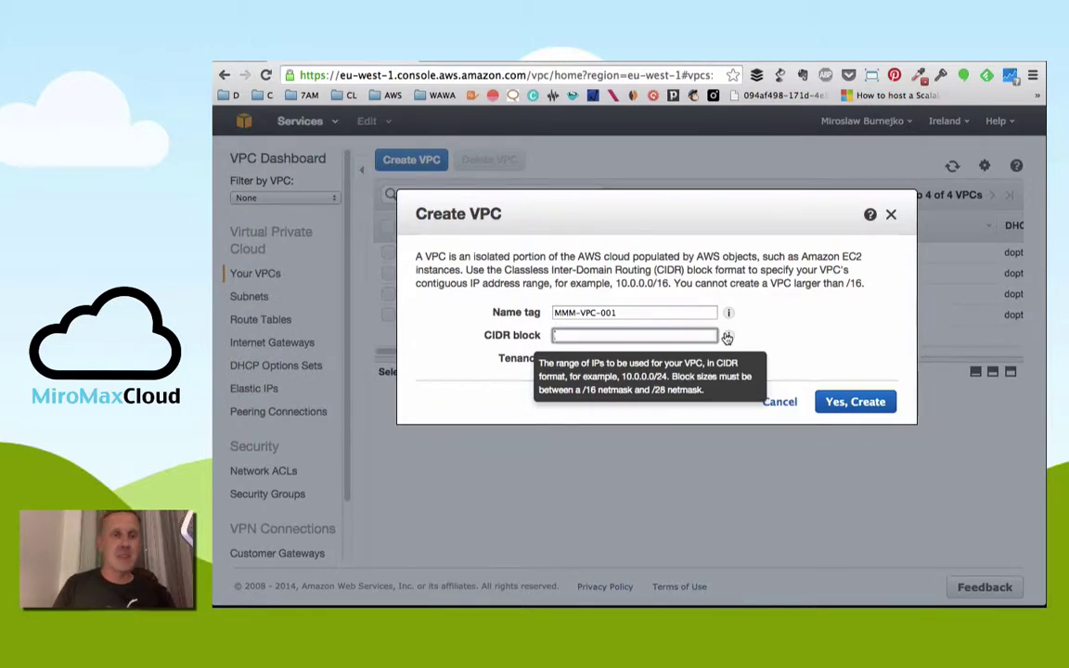
key("super+Tab")
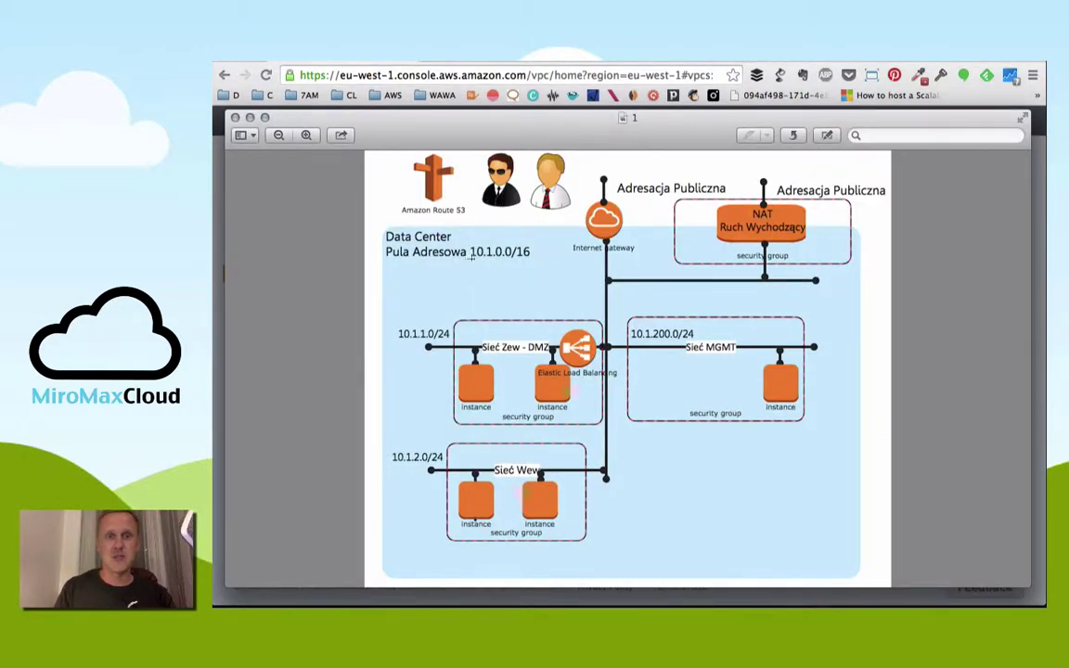
key("super+Tab")
type("10.0")
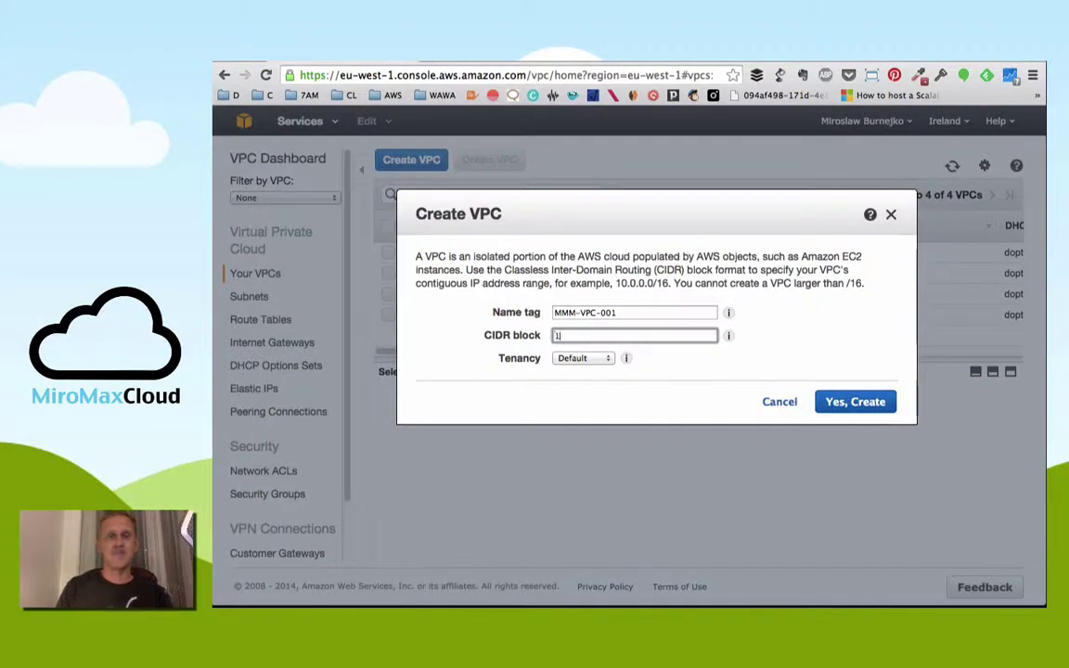
key("BackSpace")
type("1.0.0/16")
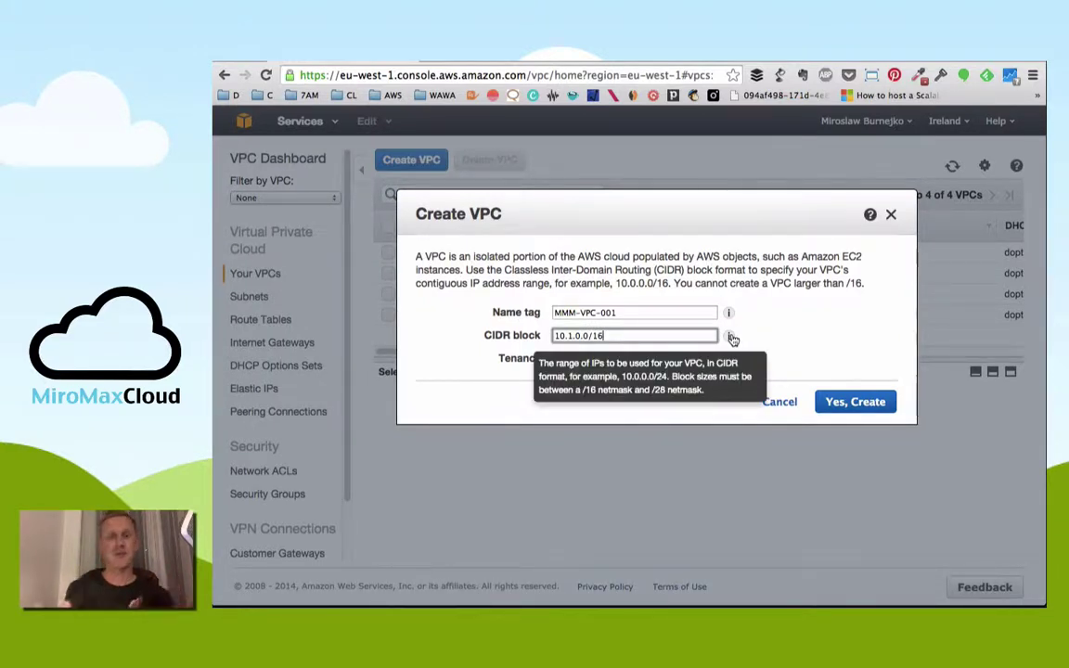
- Try 10.1.0.0/15 as the CIDR block to test the size limit, and restore 10.1.0.0/16
key("BackSpace")
type("5")
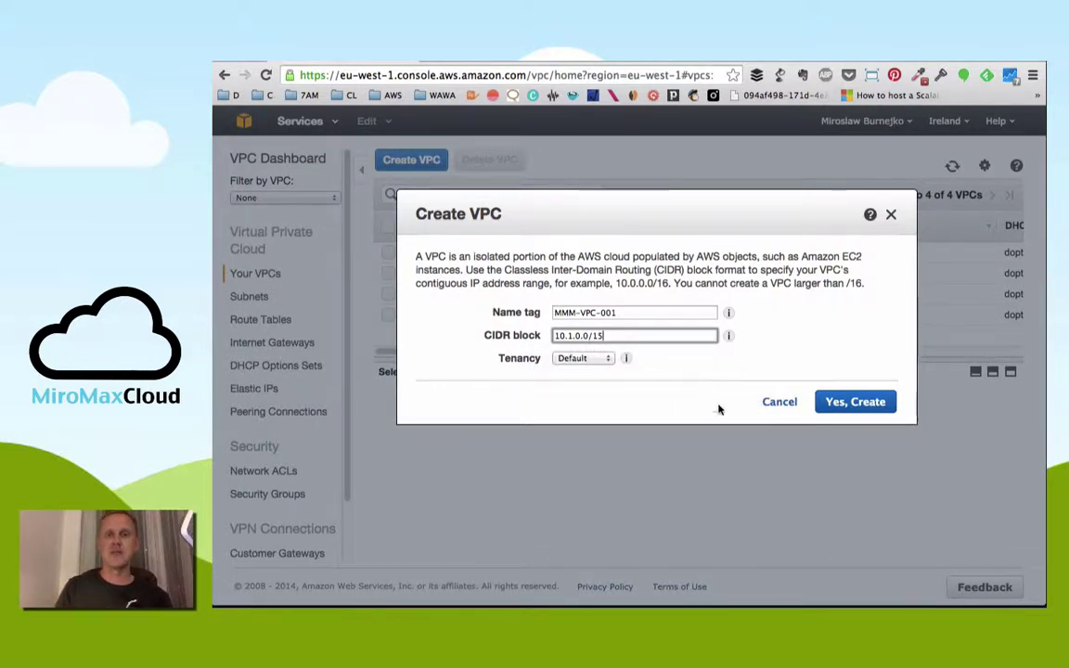
left_click(572, 365)
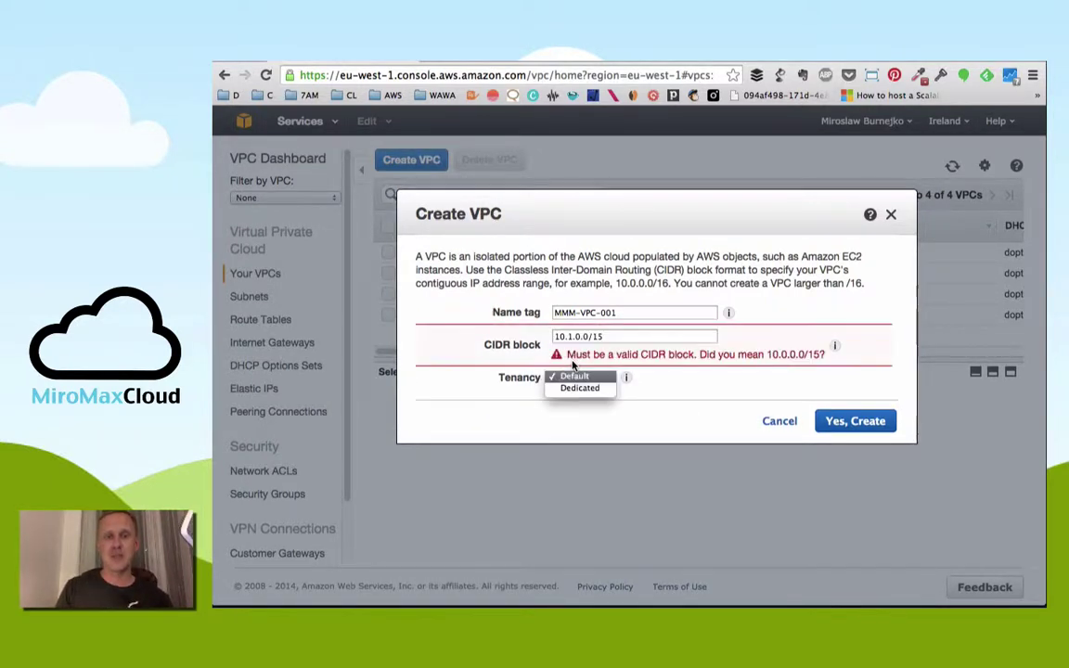
left_click(808, 349)
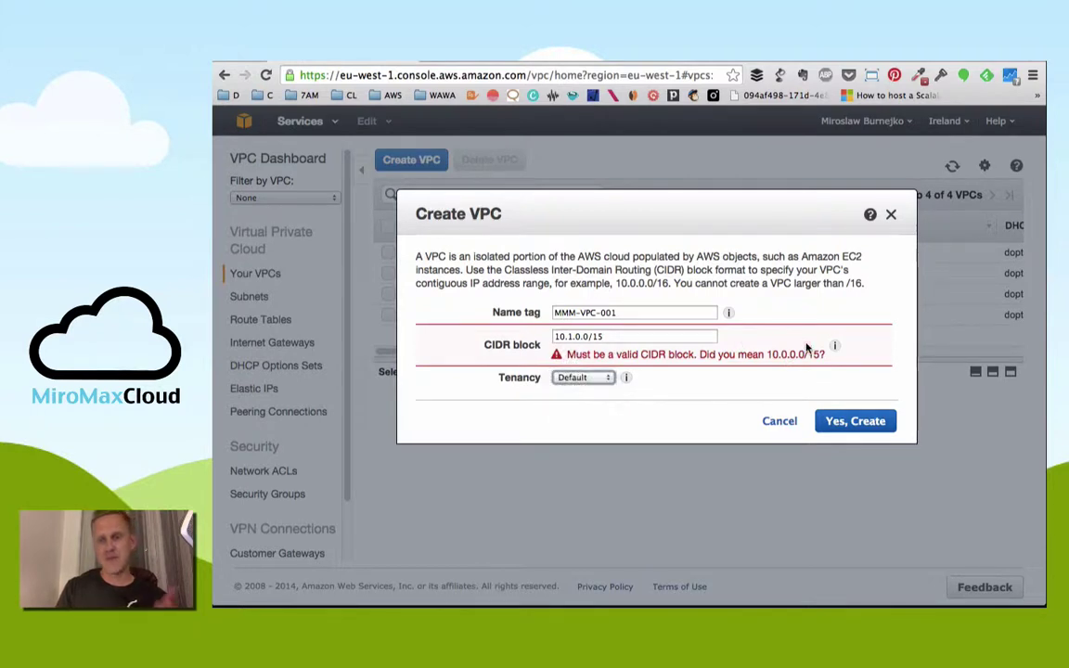
left_click(715, 334)
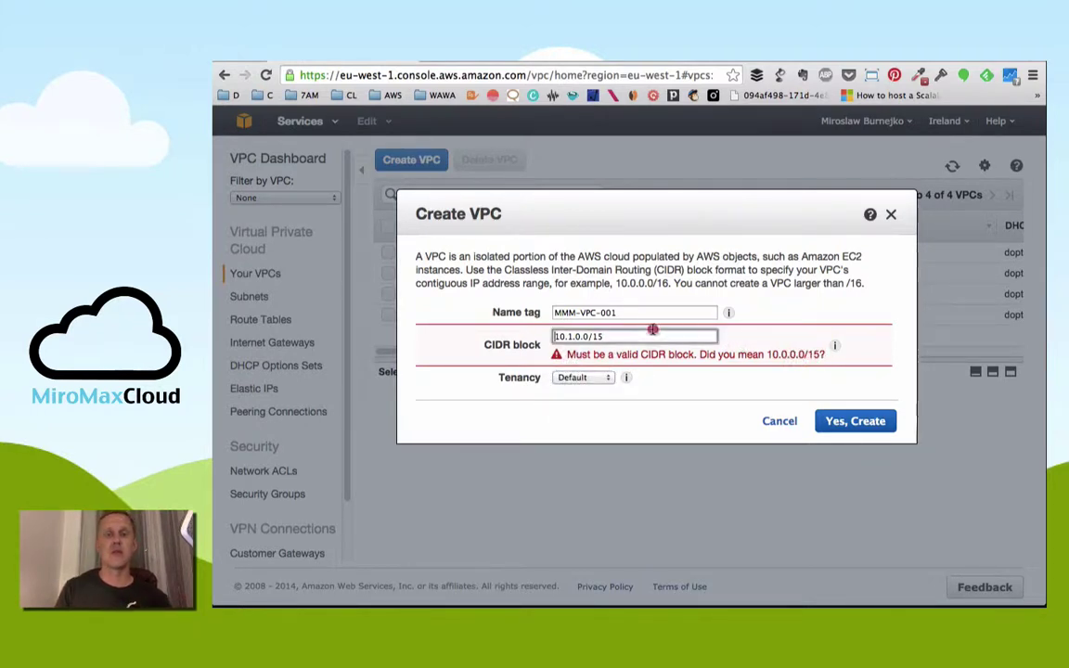
key("BackSpace")
type("6")
left_click(833, 311)
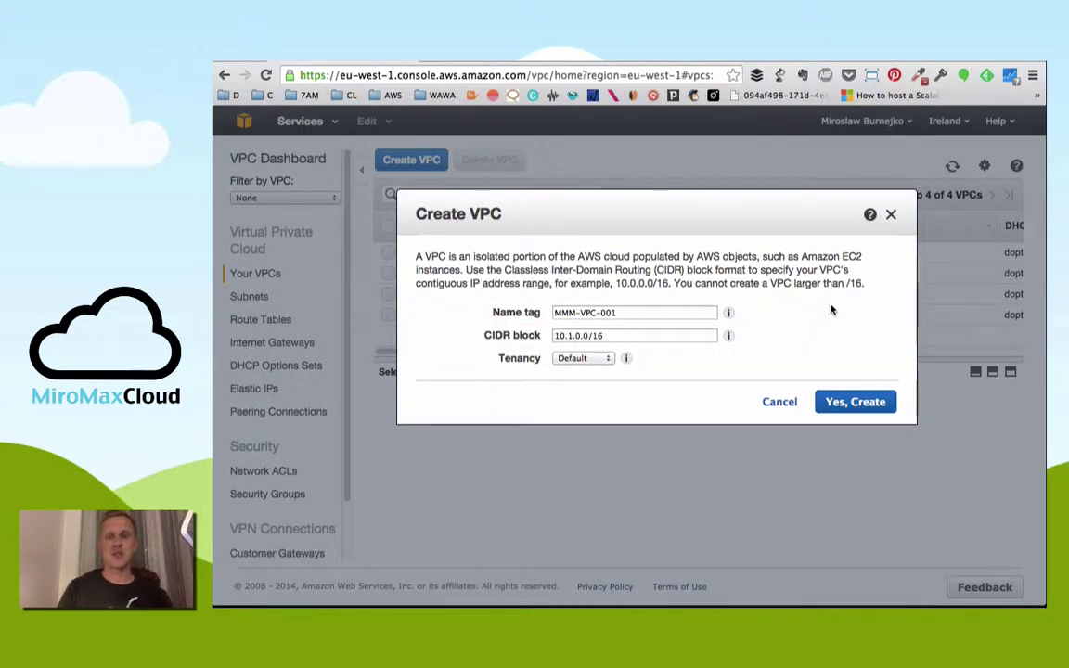
- Keep the tenancy at Default and create the VPC
left_click(557, 358)
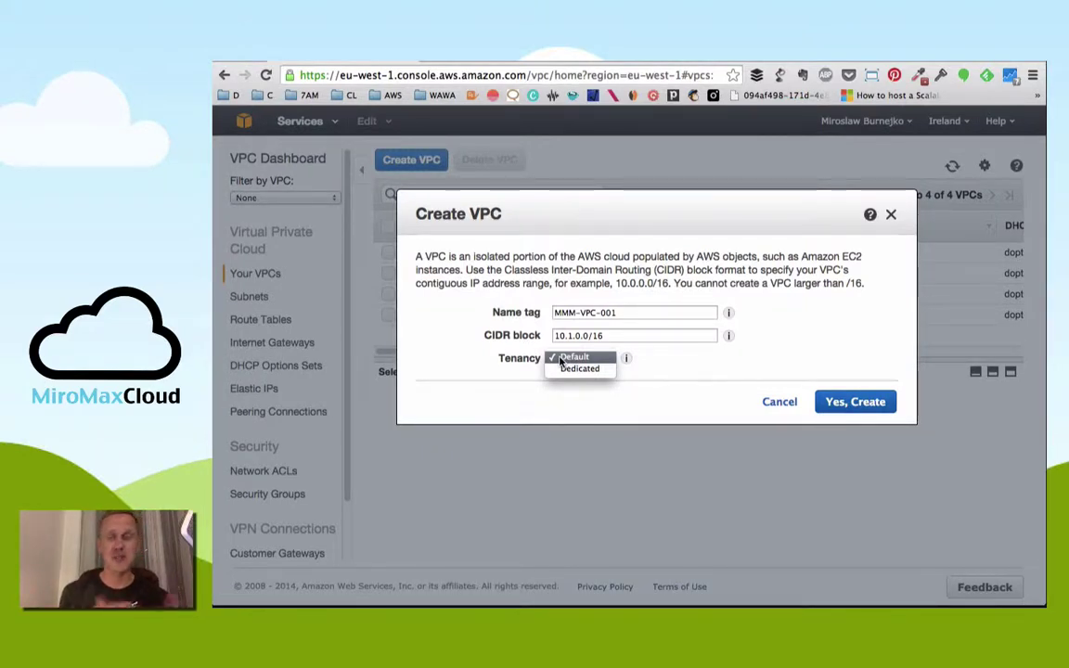
left_click(573, 358)
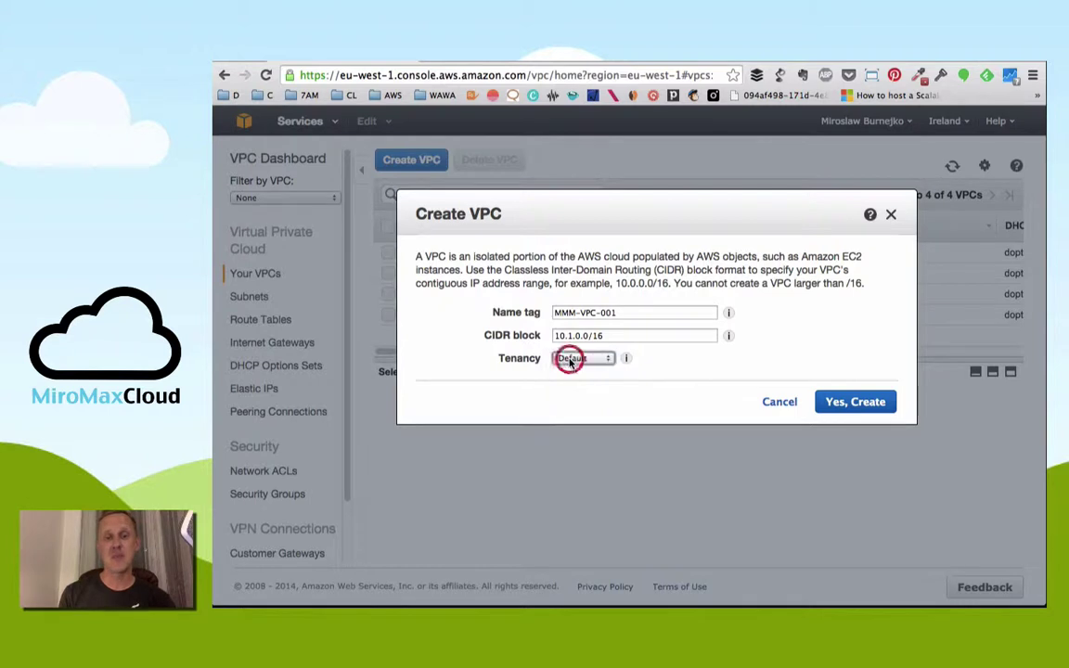
left_click(841, 403)
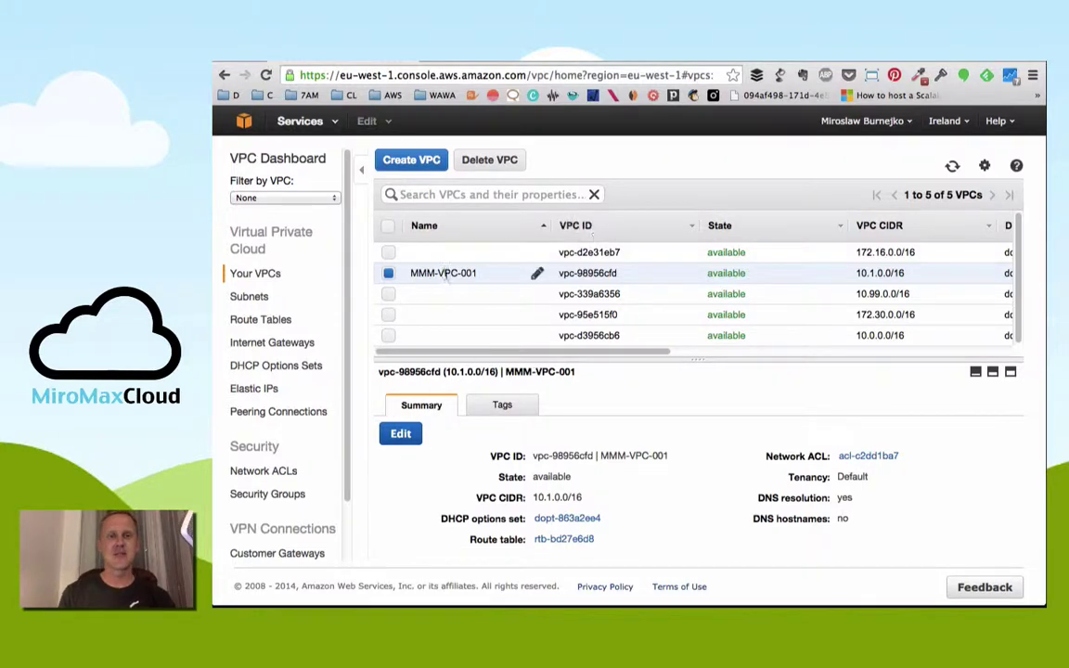
- Examine the new VPC's entry in the list, including its ID, CIDR block and DHCP options set
left_click_drag(410, 272, 627, 276)
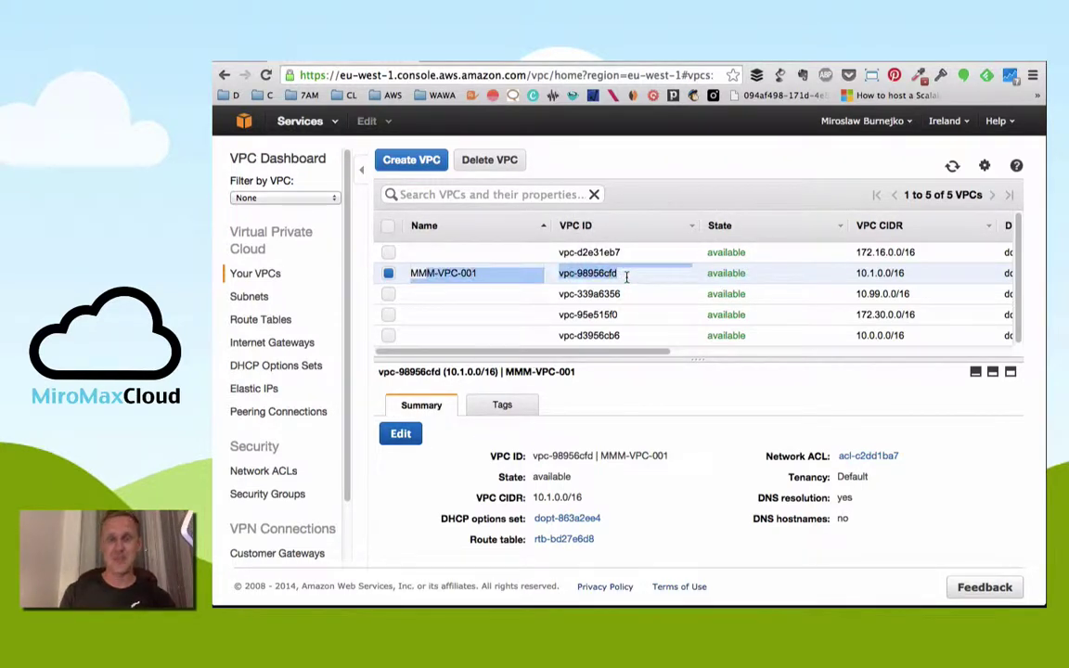
left_click(658, 277)
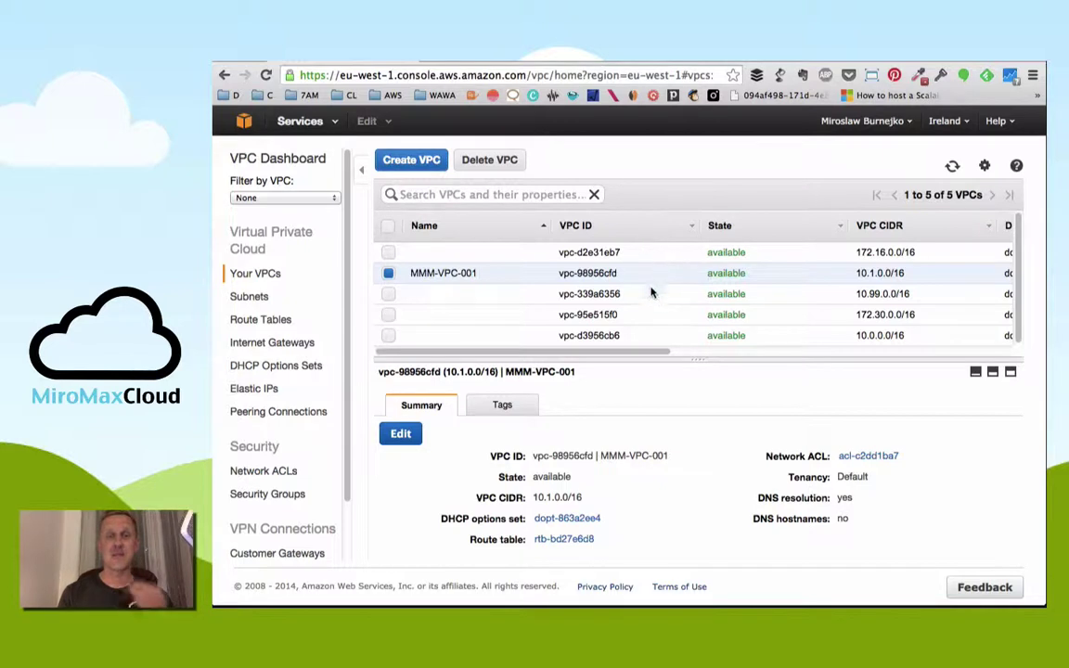
left_click(577, 351)
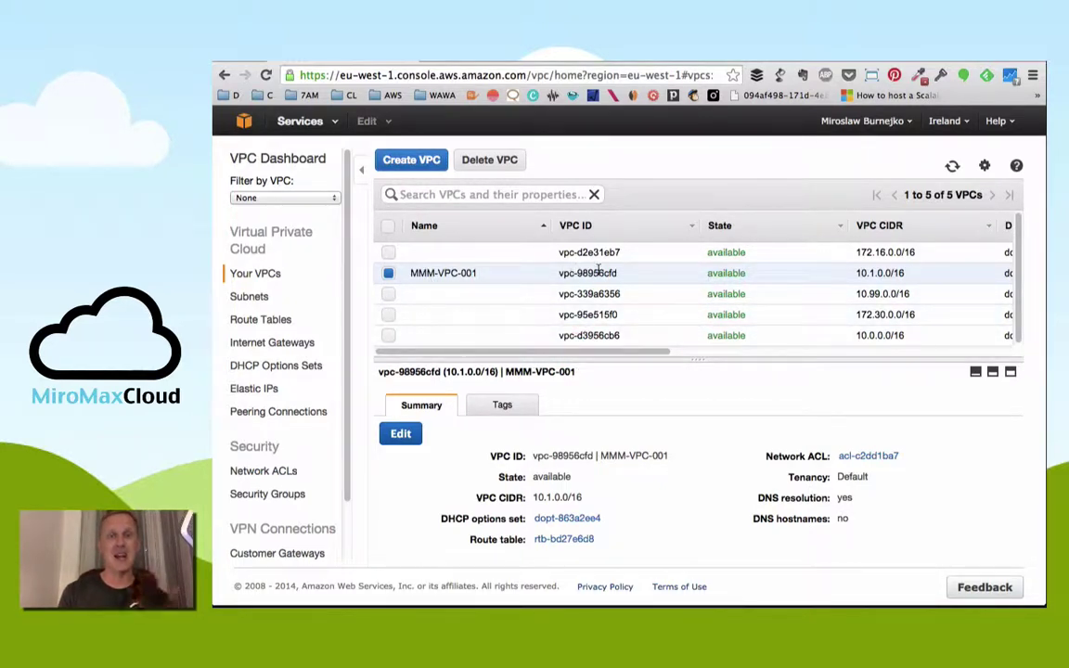
left_click_drag(601, 351, 733, 343)
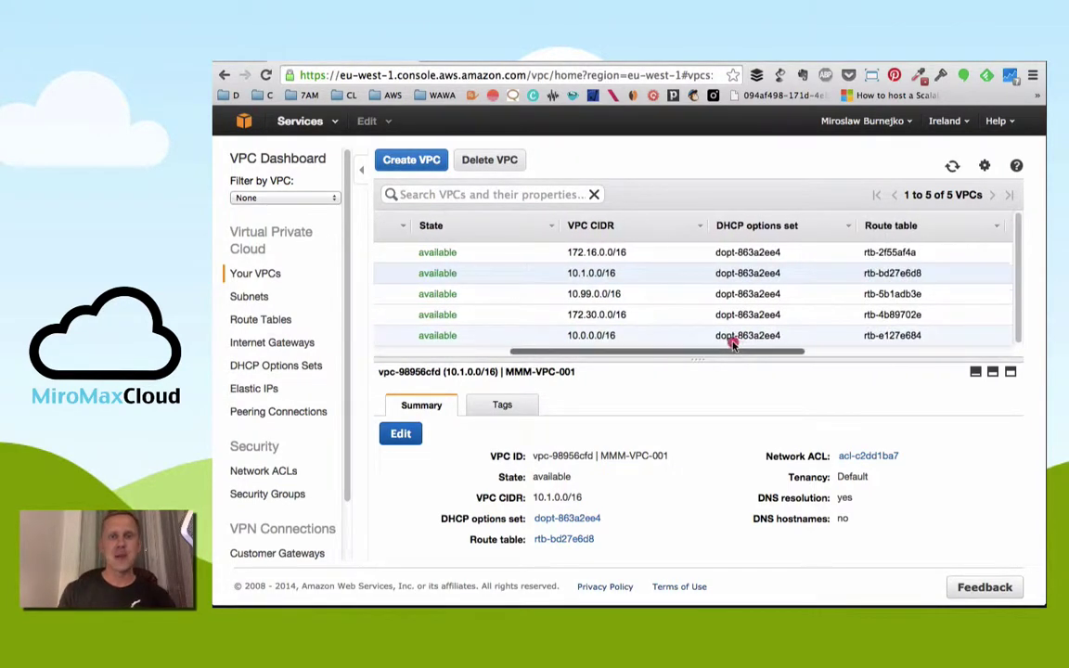
triple_click(627, 273)
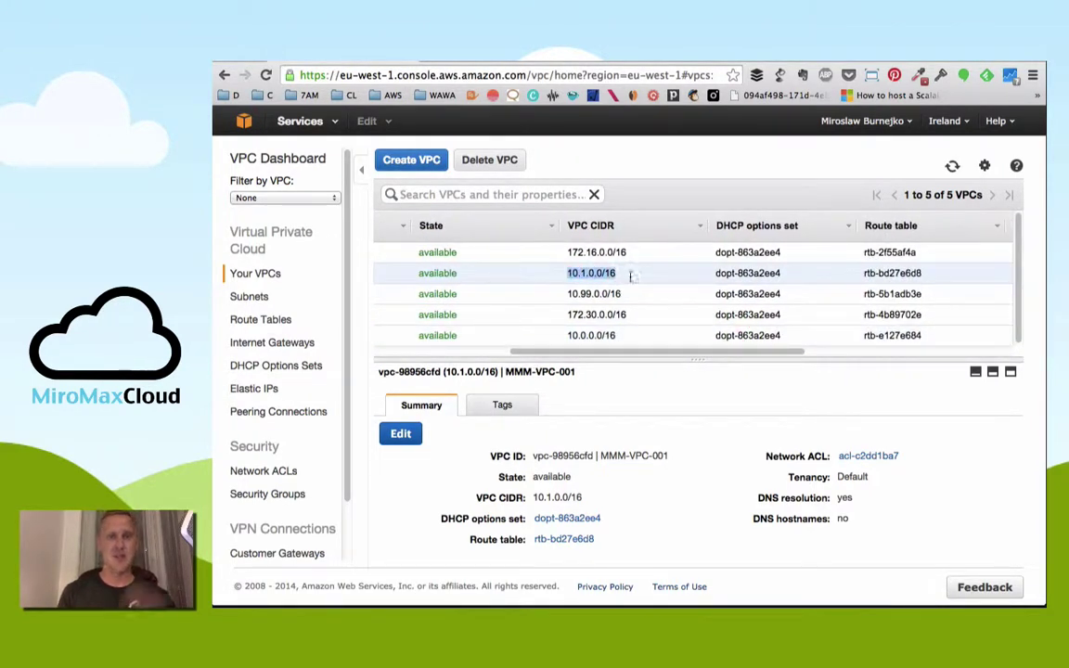
double_click(754, 273)
left_click_drag(710, 353, 501, 352)
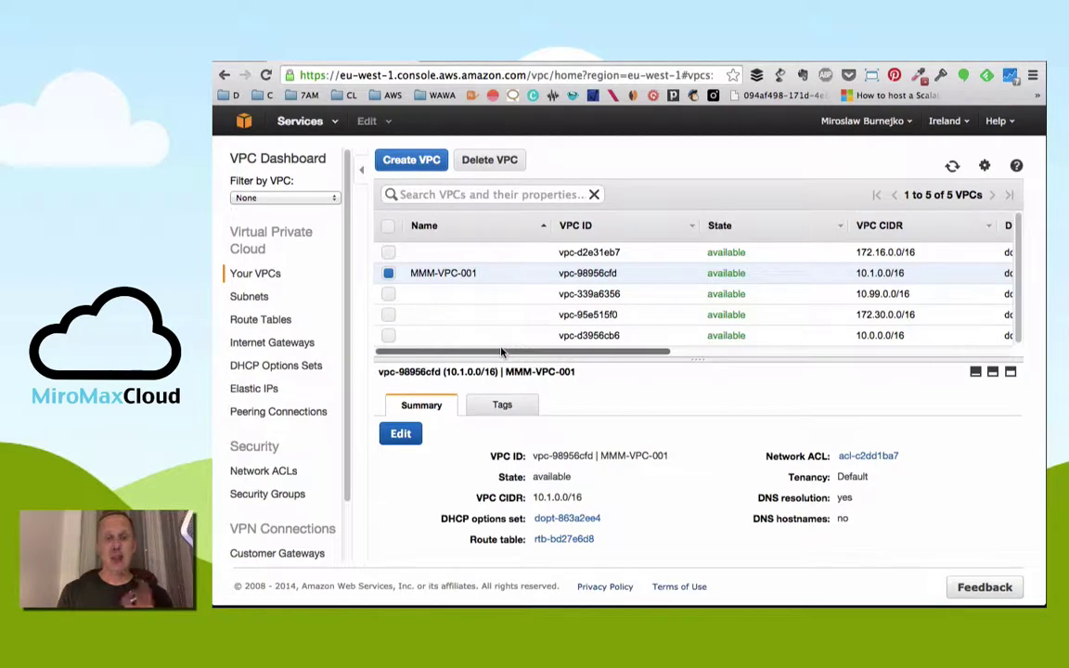
- Edit the tags of MMM-VPC-001 and add a Description tag with the value "Testowe VPC dla MMM"
left_click(501, 405)
scroll(622, 441, "down", 1)
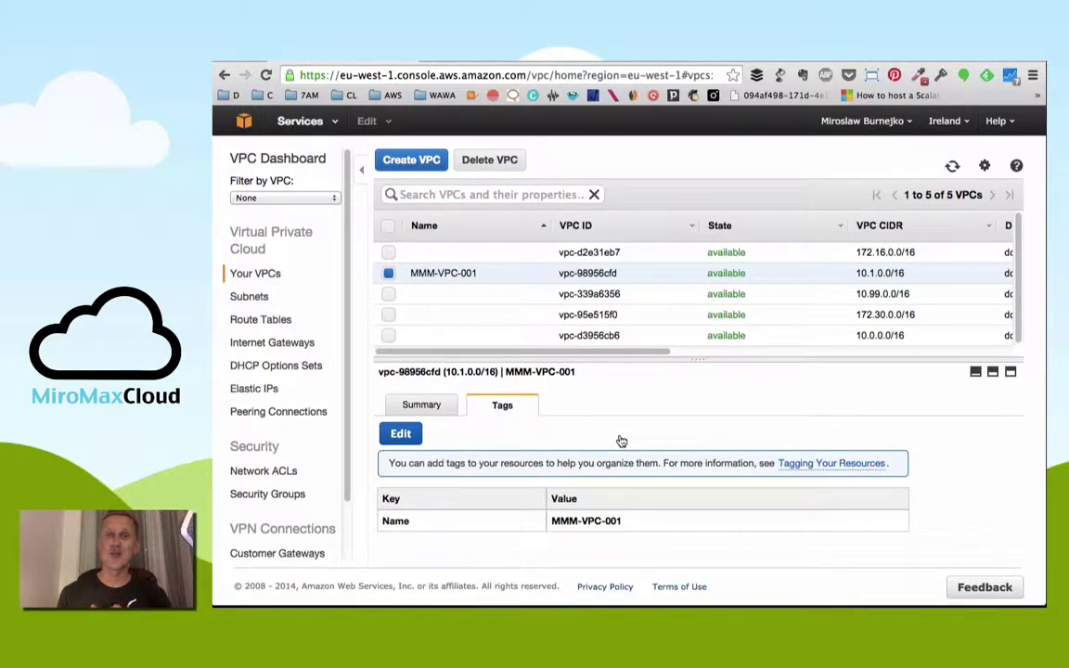
left_click_drag(554, 296, 621, 335)
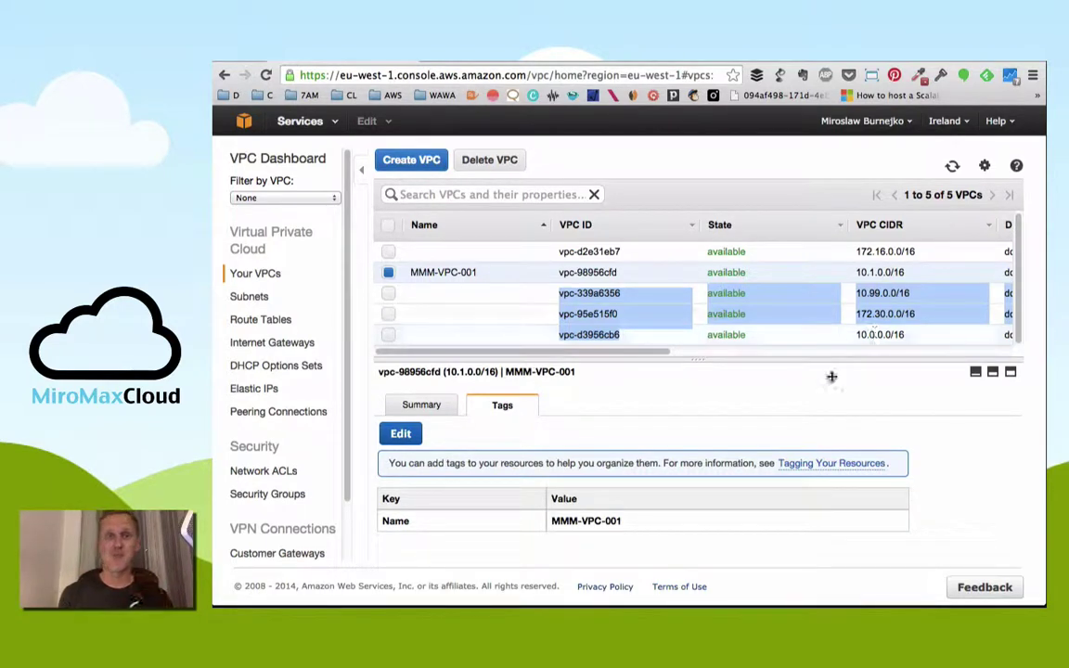
left_click(401, 435)
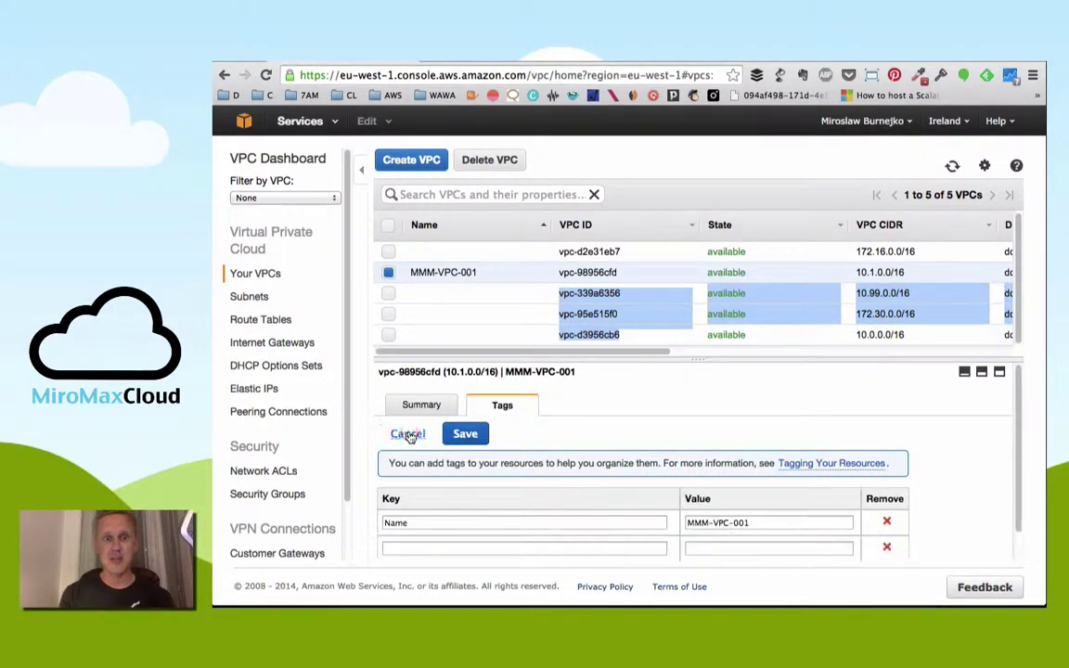
scroll(520, 501, "down", 1)
left_click(488, 517)
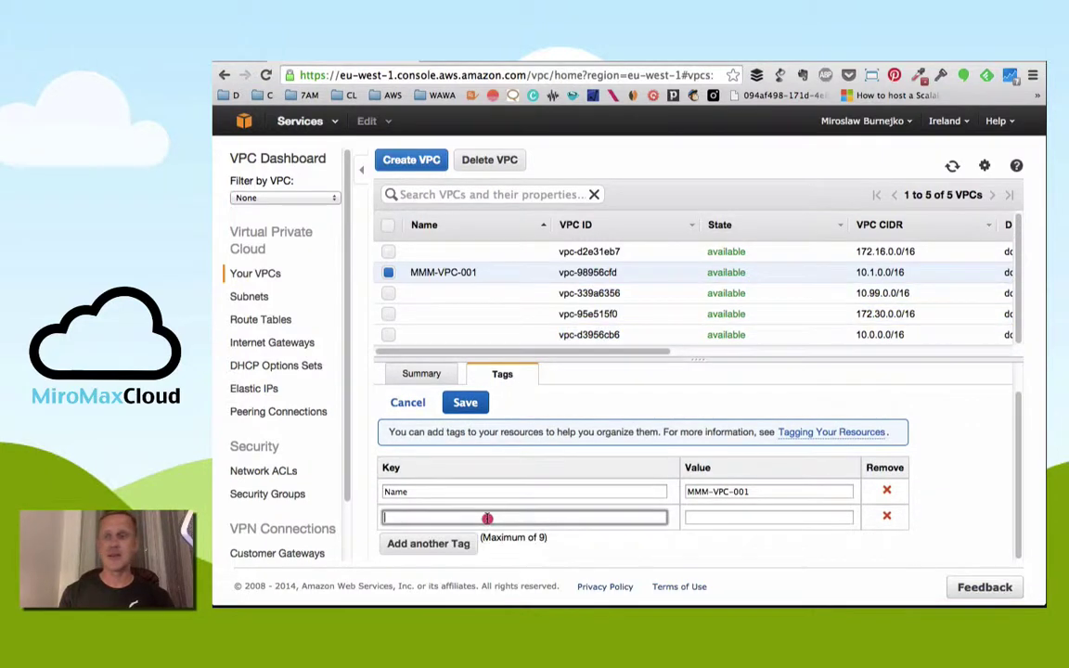
type("De")
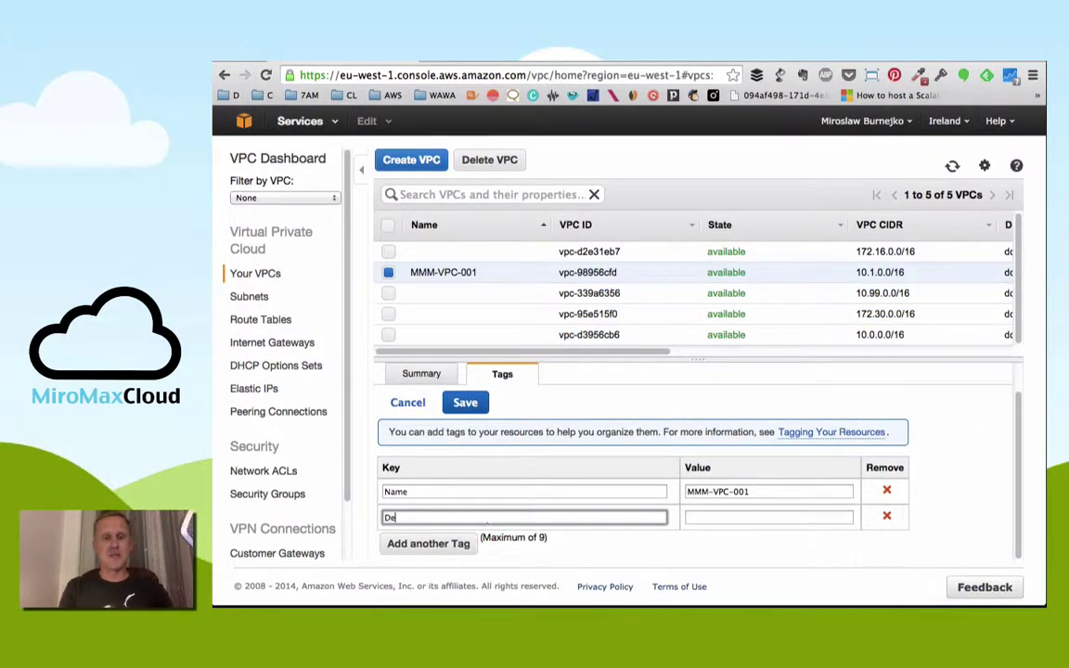
type("scription")
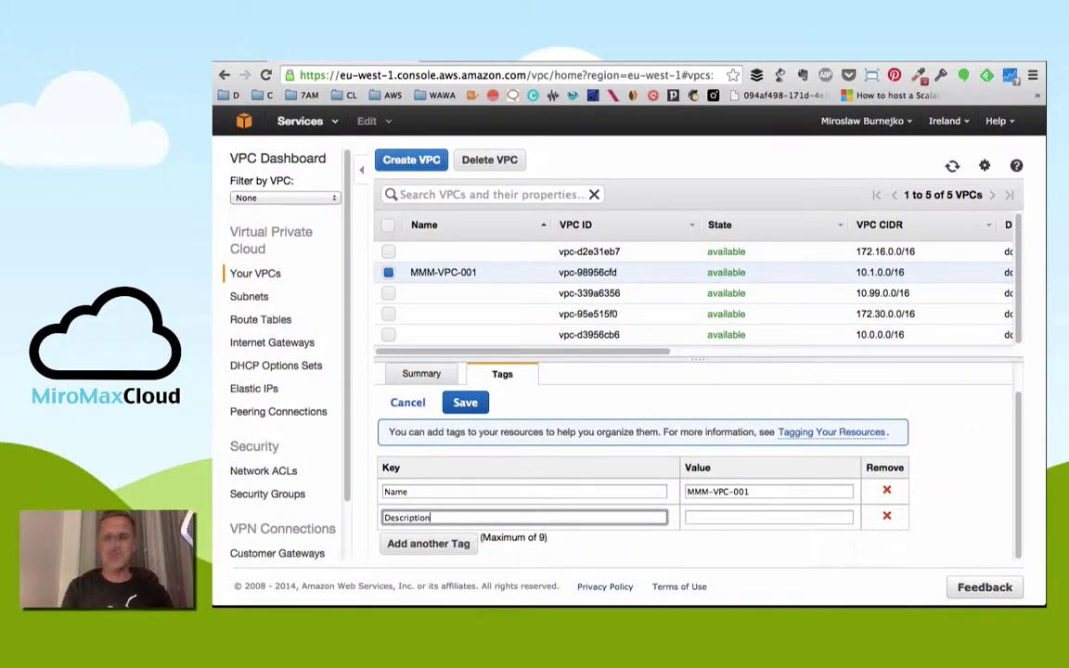
left_click(740, 520)
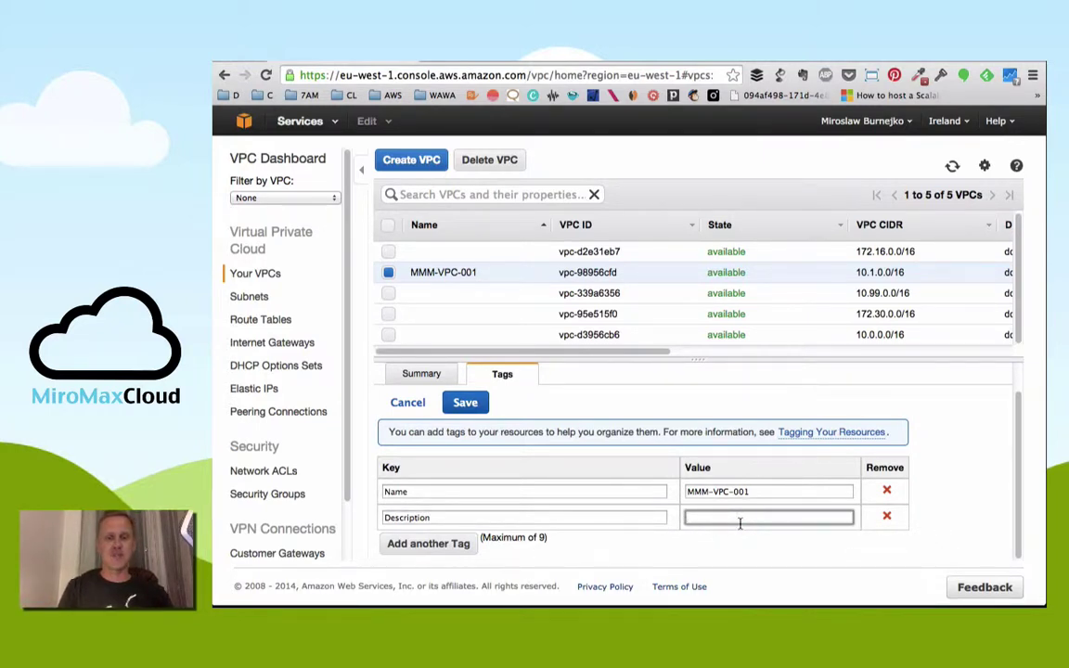
type("Testowe VPC dla MMM")
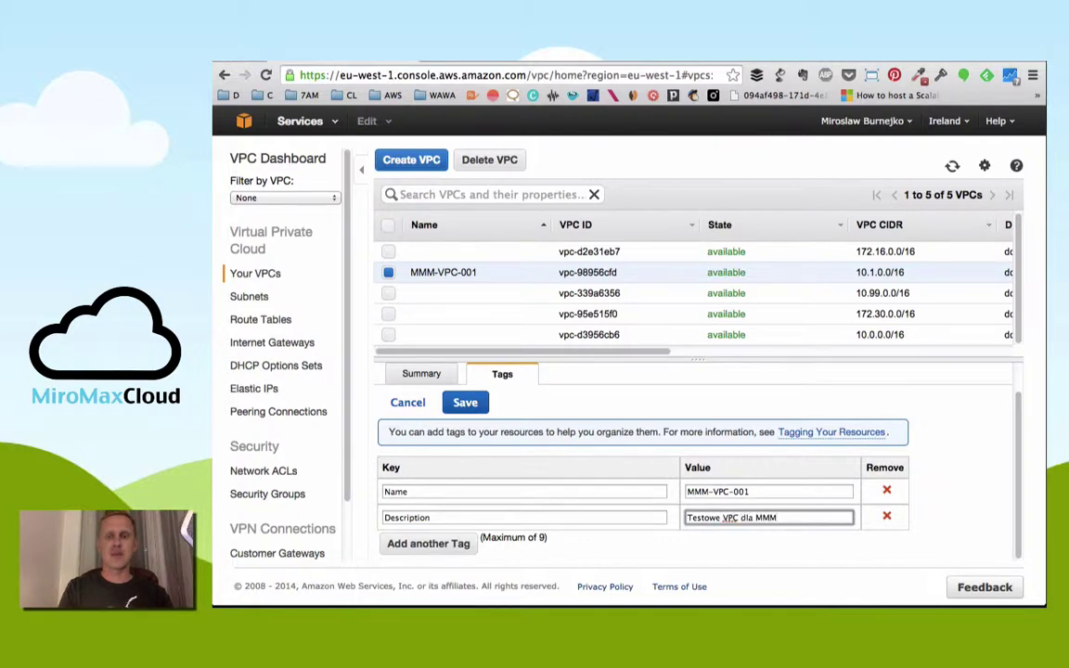
- Add another tag to the VPC with the key "Creation Date" and the value 2014.09.15
left_click(464, 543)
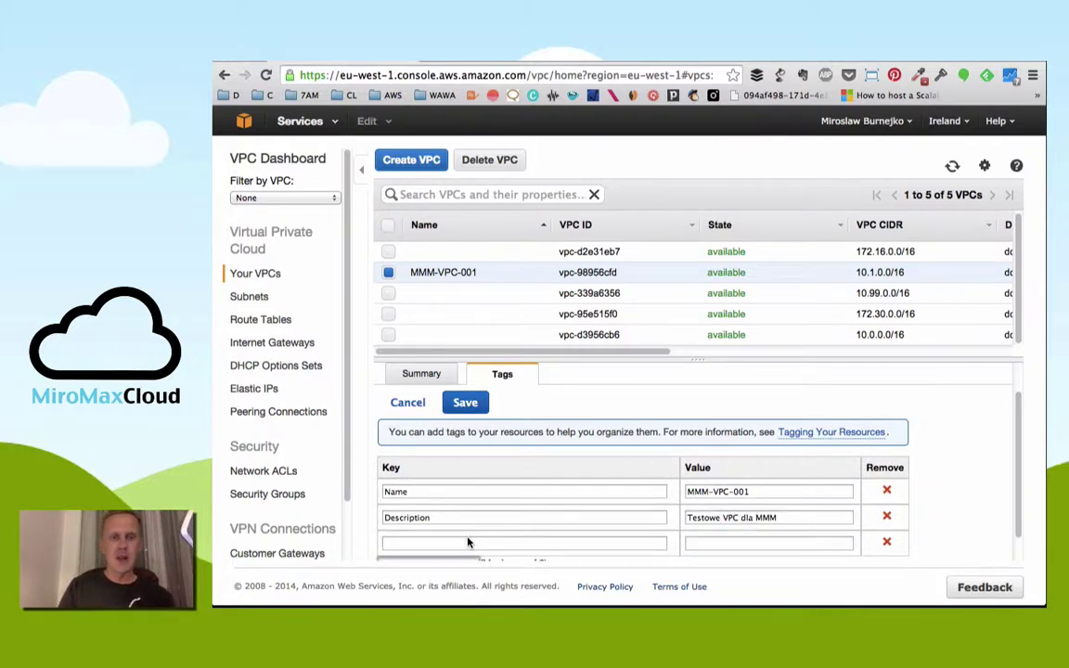
scroll(470, 538, "down", 1)
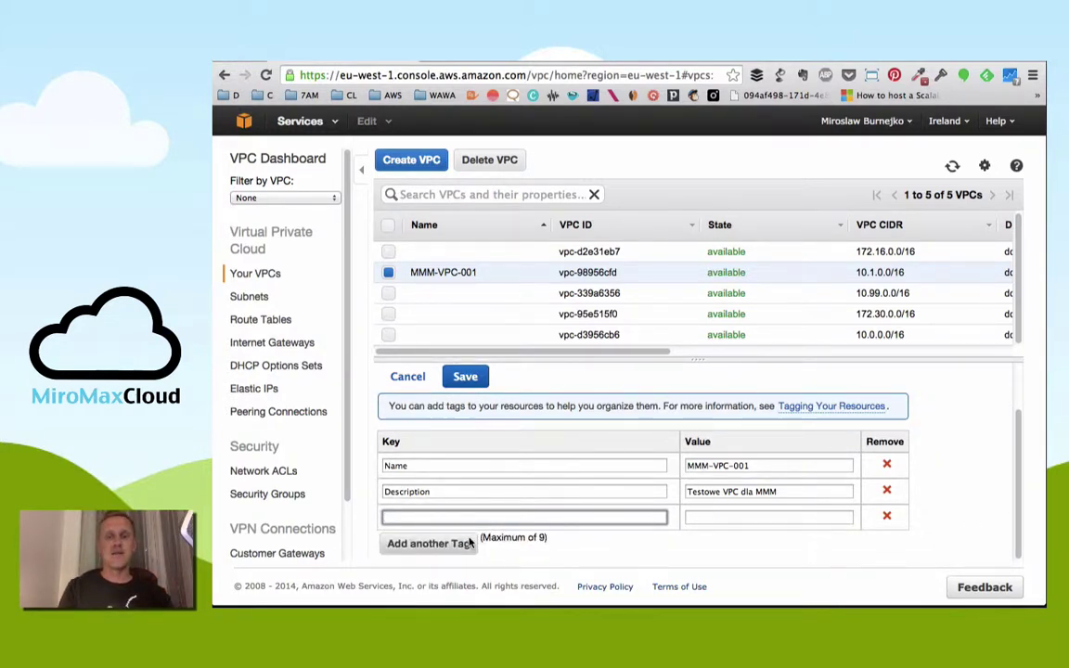
type("Creat")
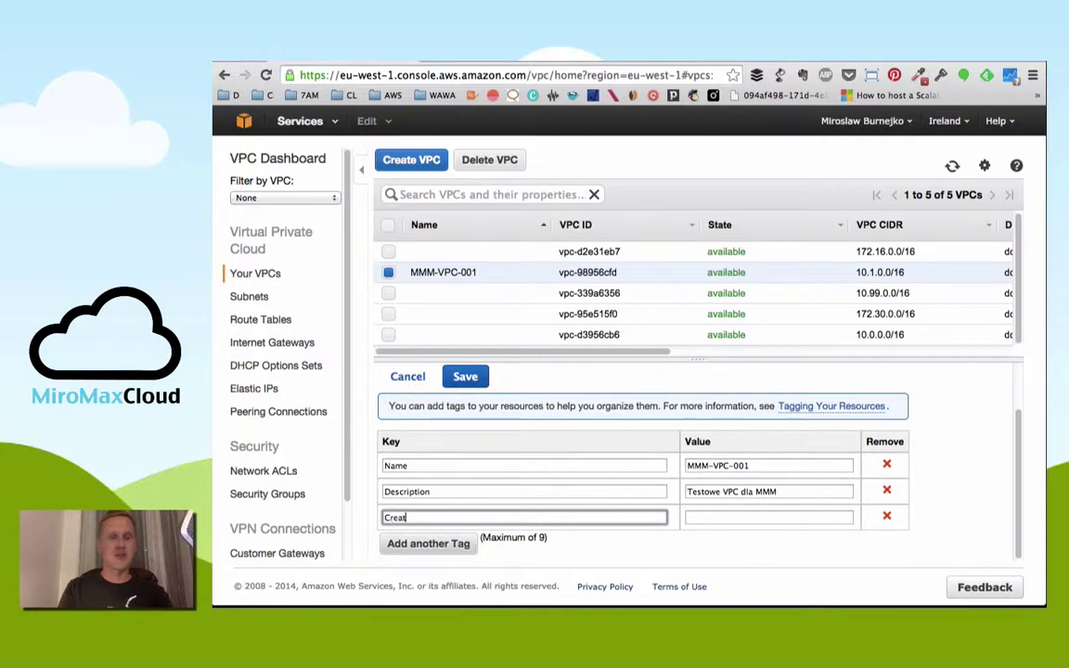
type("ion Date")
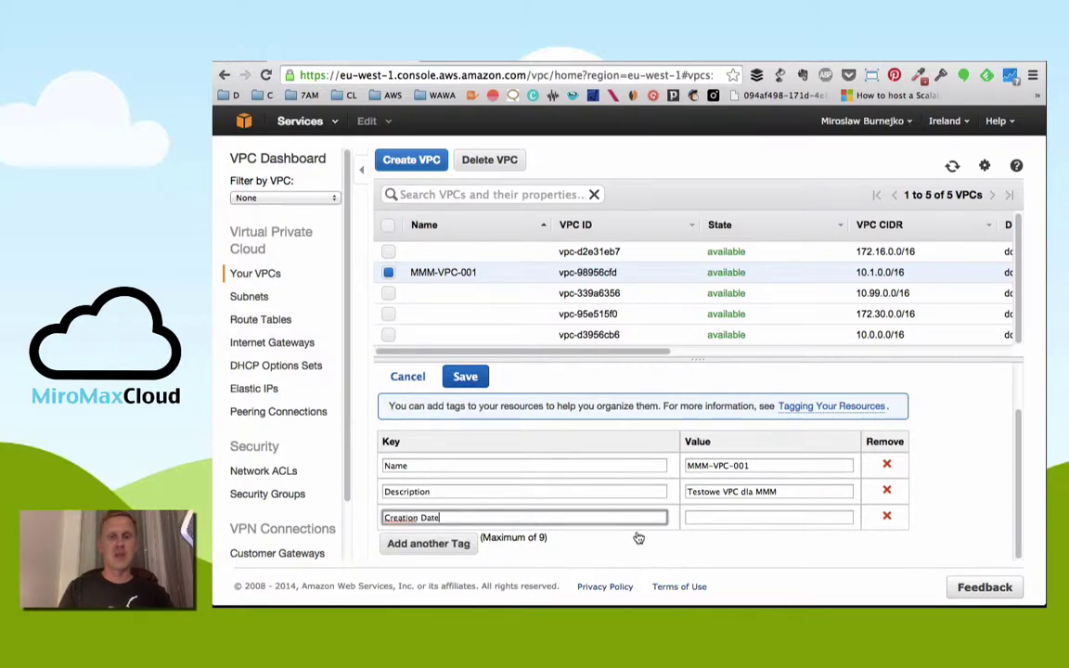
left_click(692, 519)
type("201")
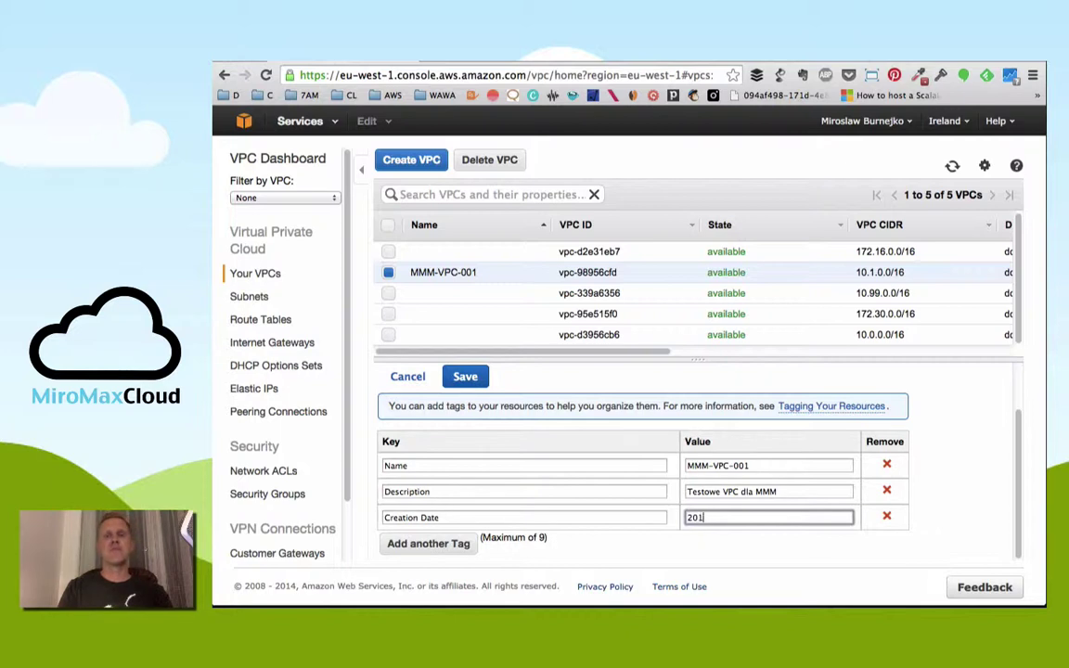
type("4.")
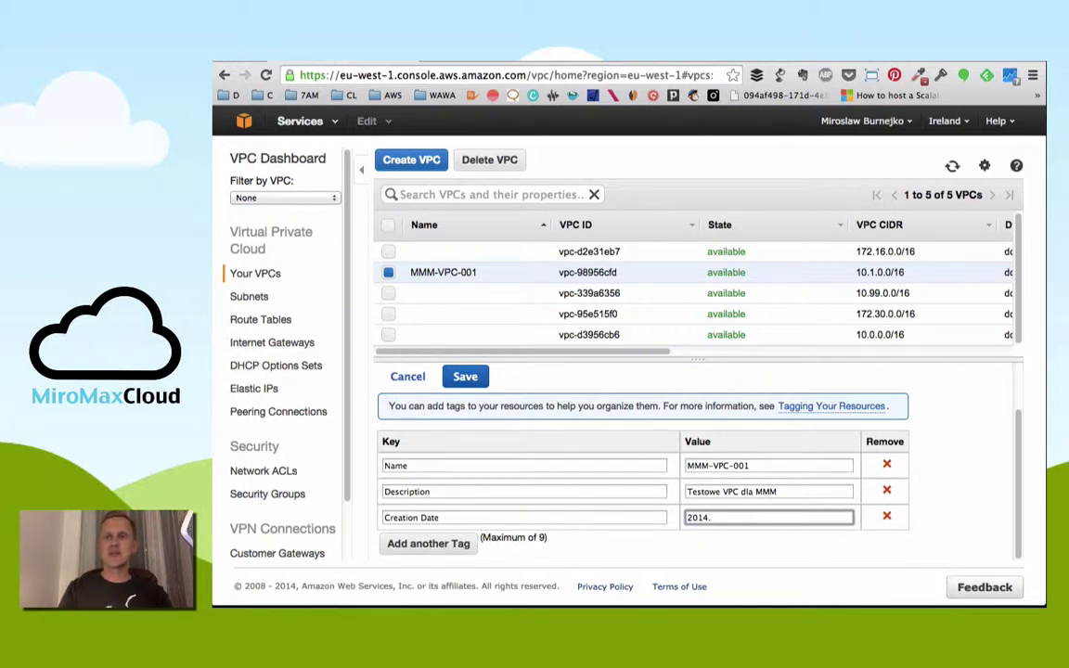
key("BackSpace")
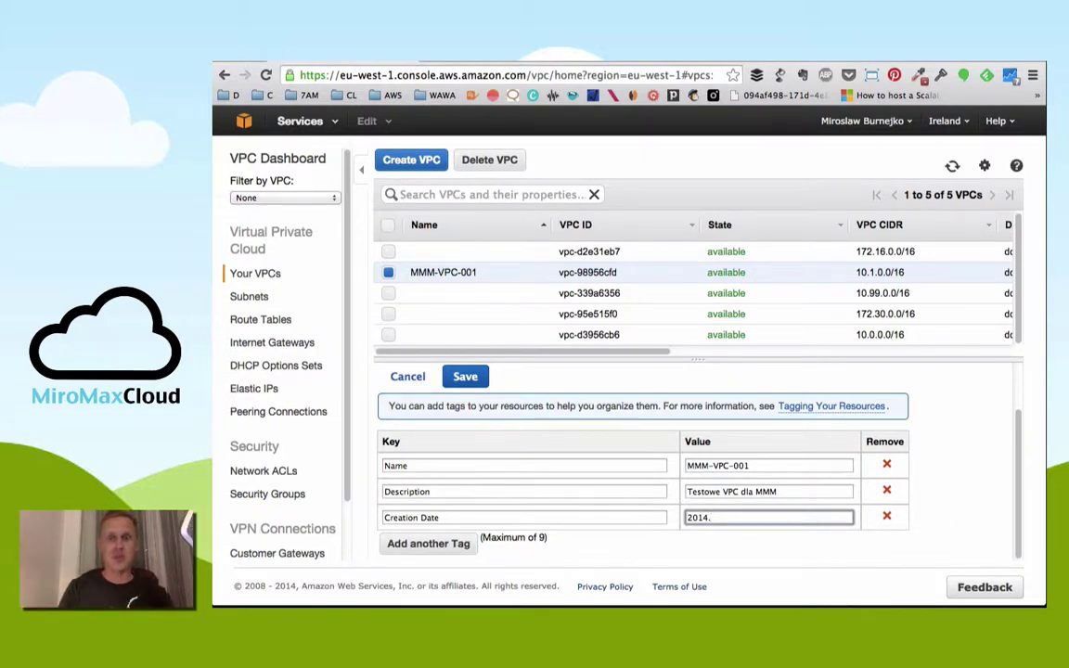
type("09.")
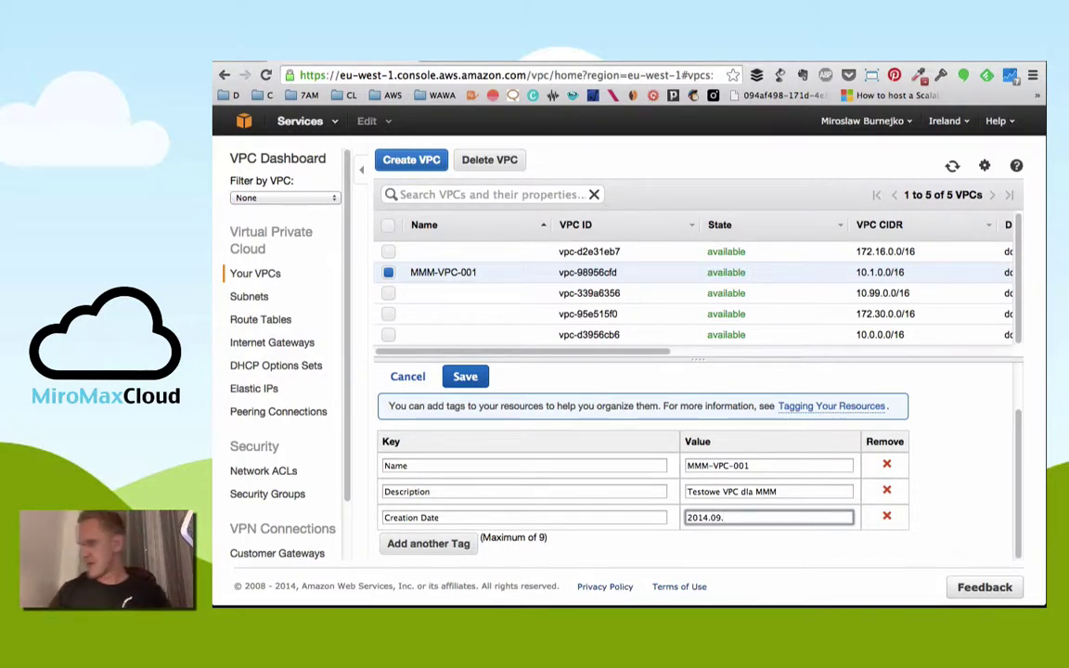
type("15")
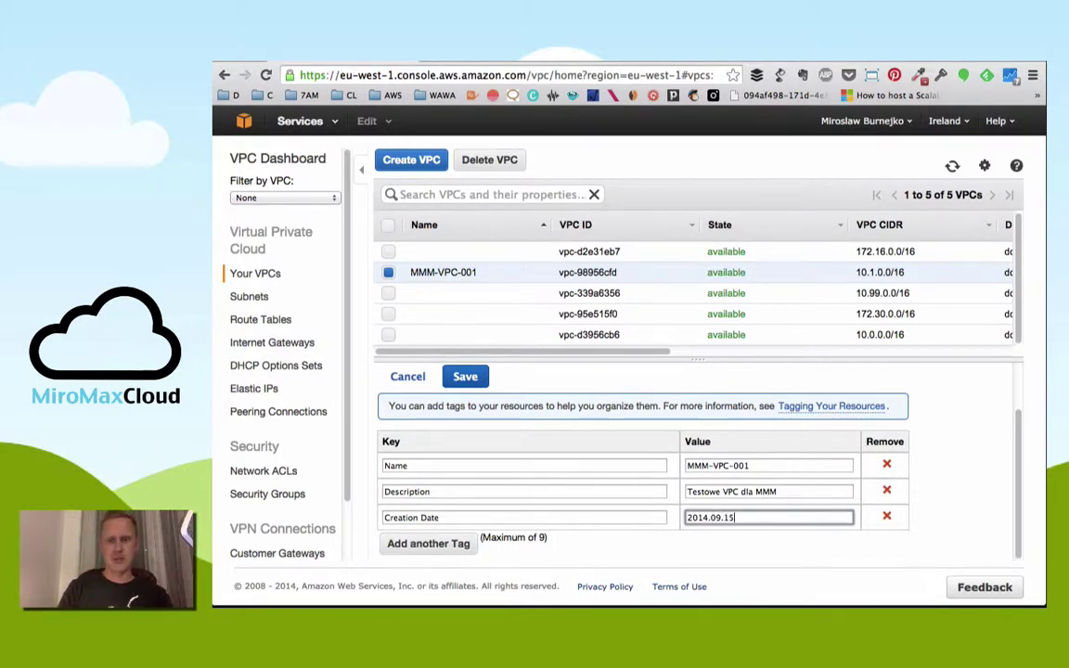
- Add another tag to the VPC with the key "Deletion Date" and the value 2014.11.15
left_click(430, 543)
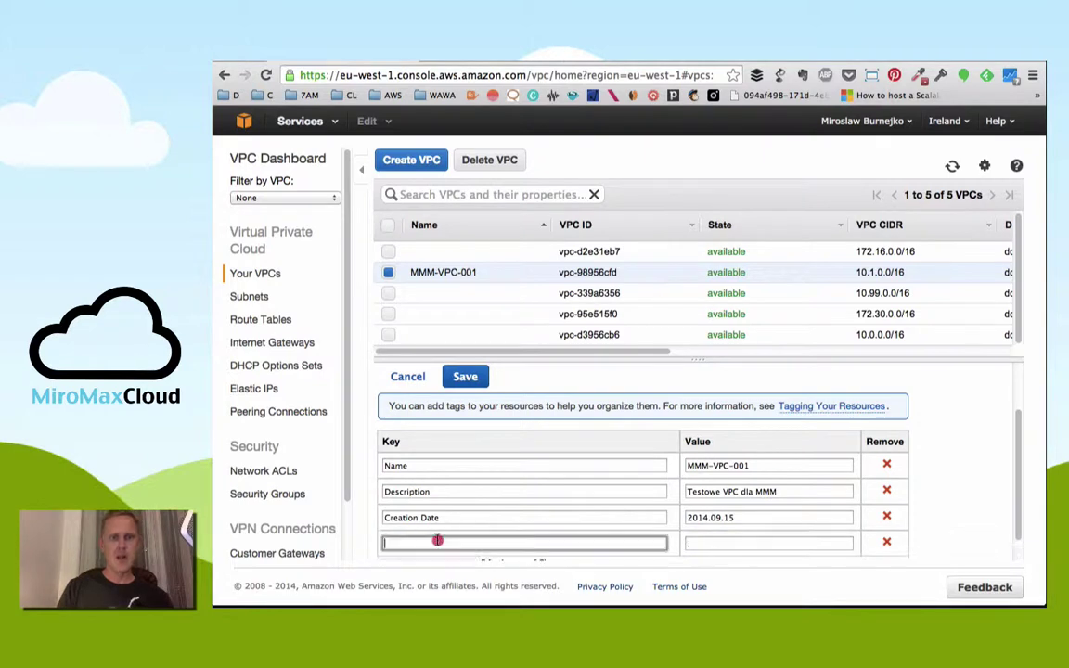
type("De")
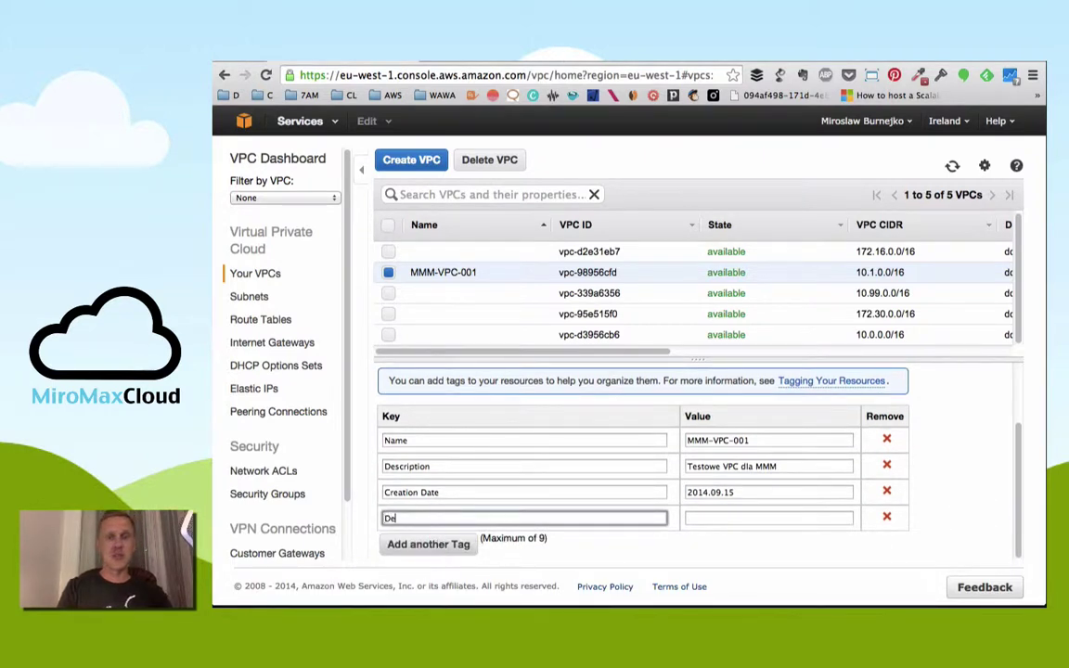
type("le")
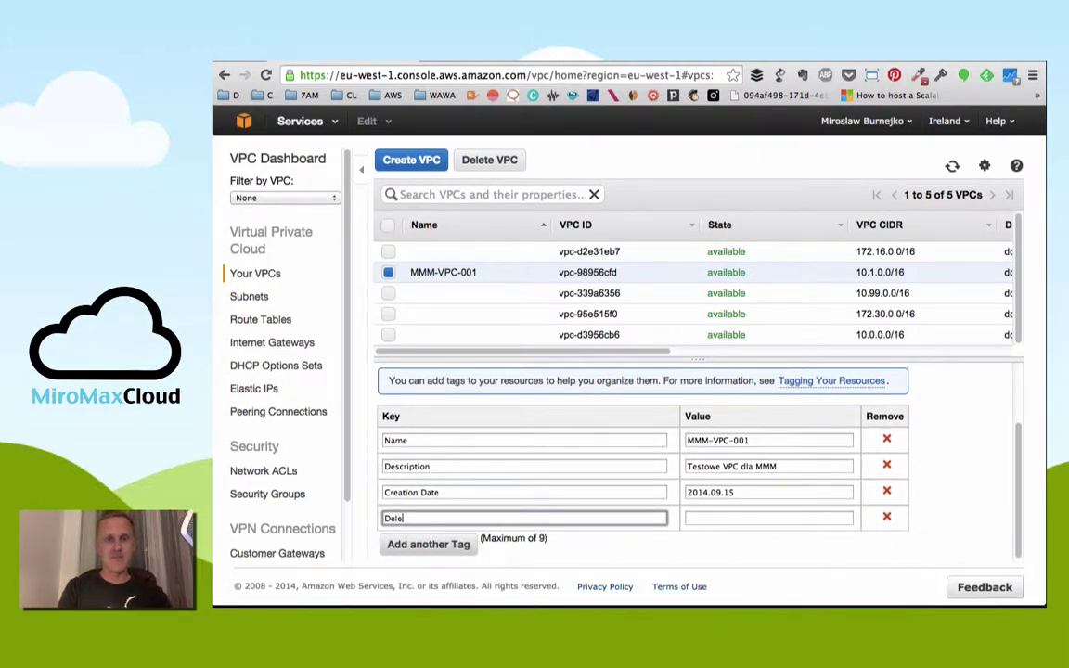
type("tion Date")
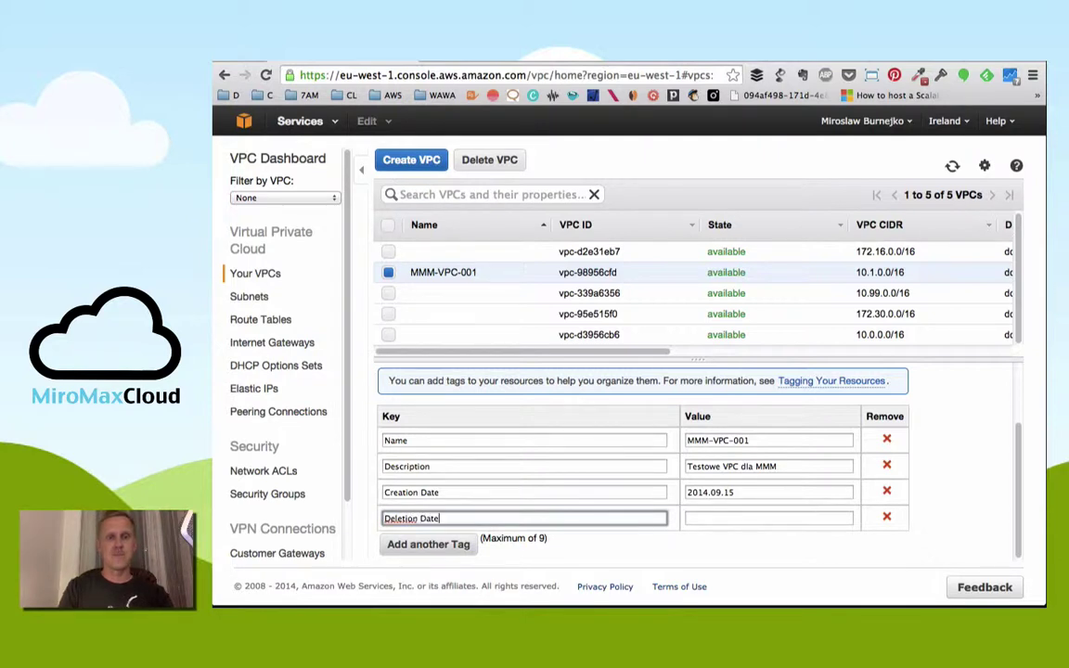
left_click(716, 520)
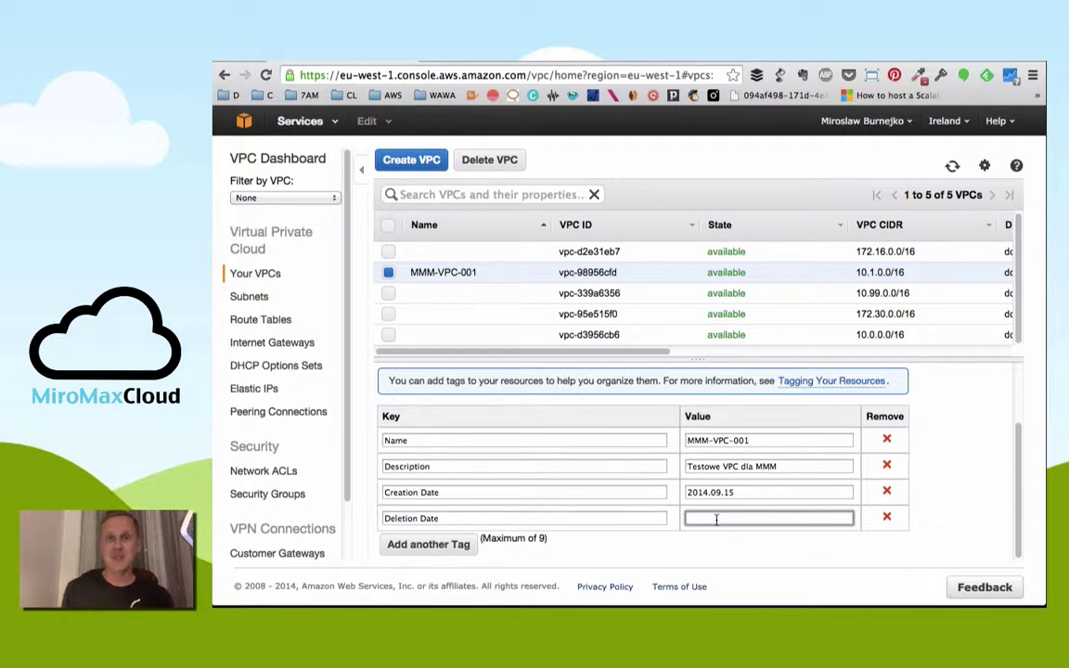
type("2014.")
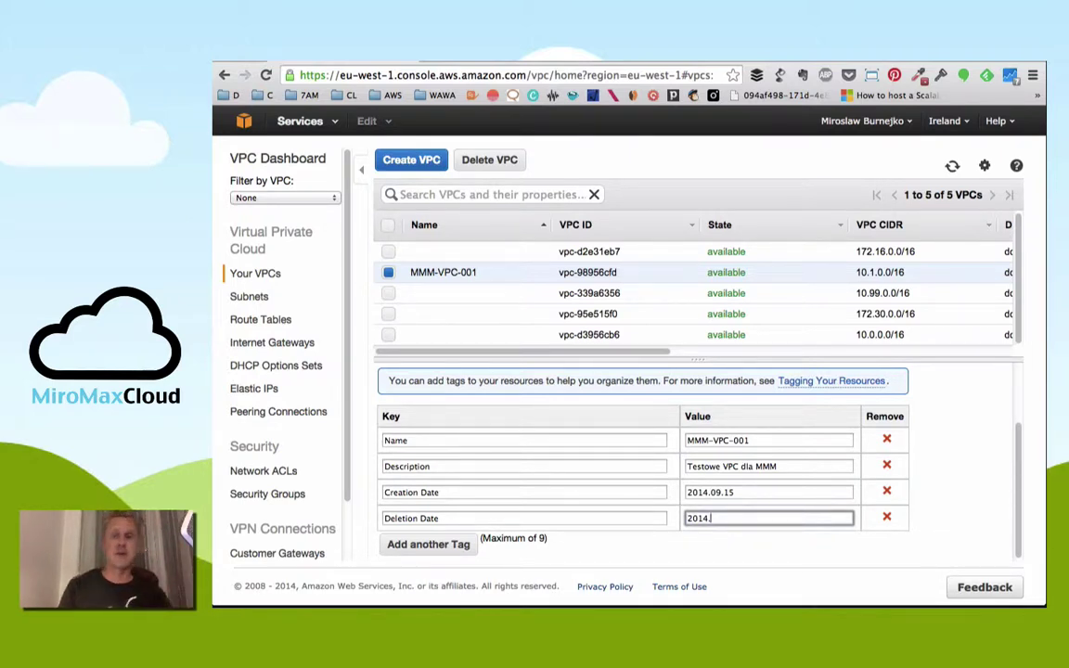
type("11.14")
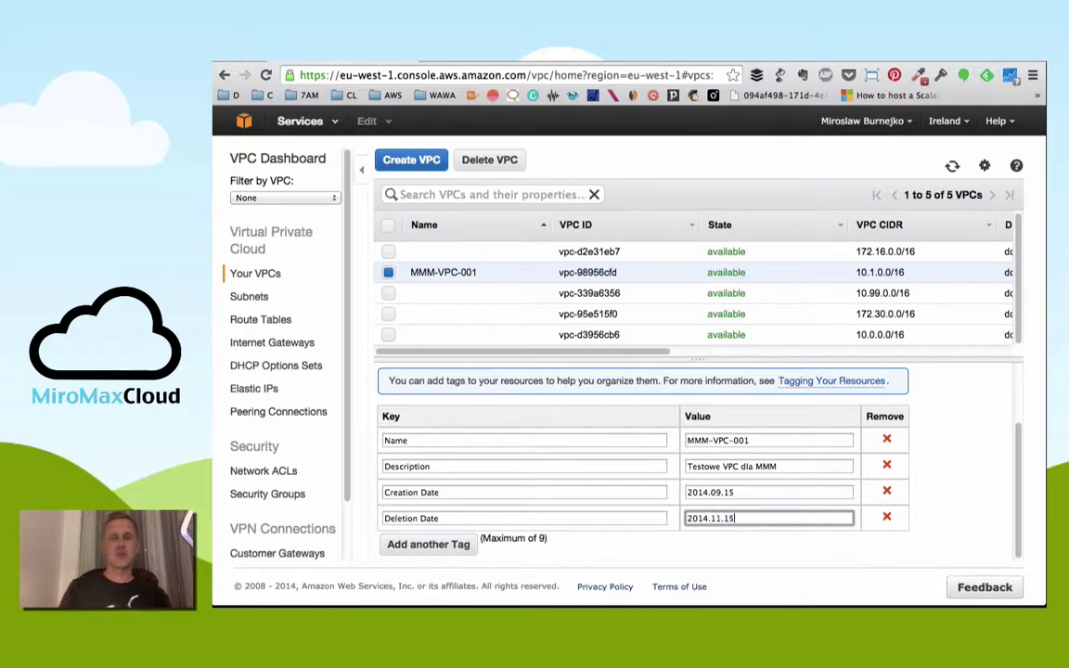
- Add an Owner tag with the value TeamA and save the VPC's tags
right_click(457, 544)
right_click(395, 534)
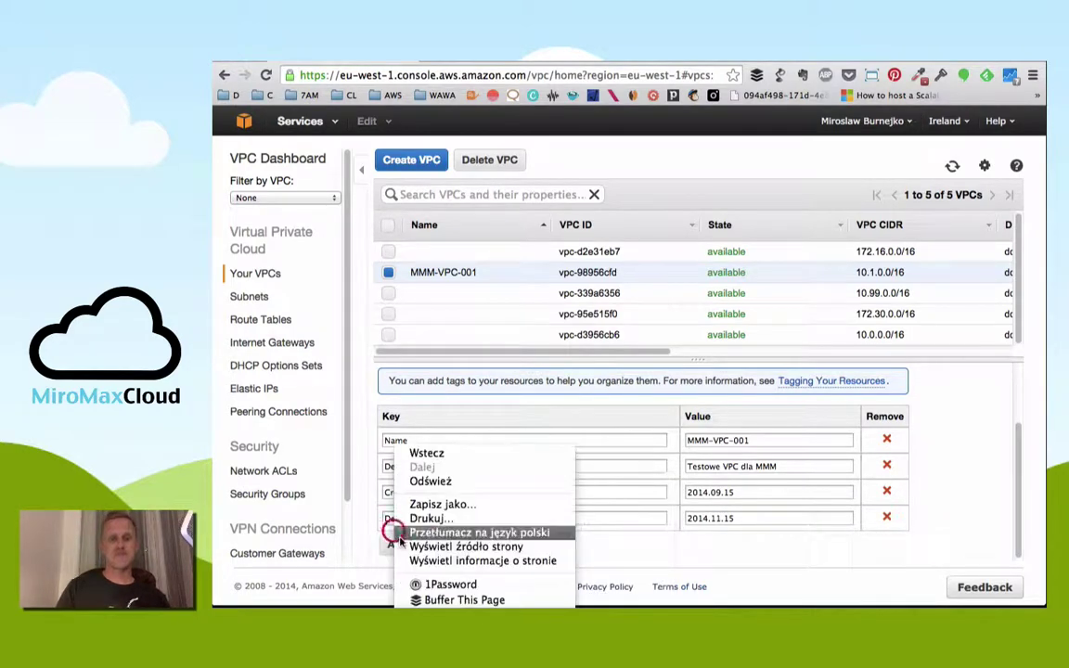
left_click(706, 565)
left_click(444, 542)
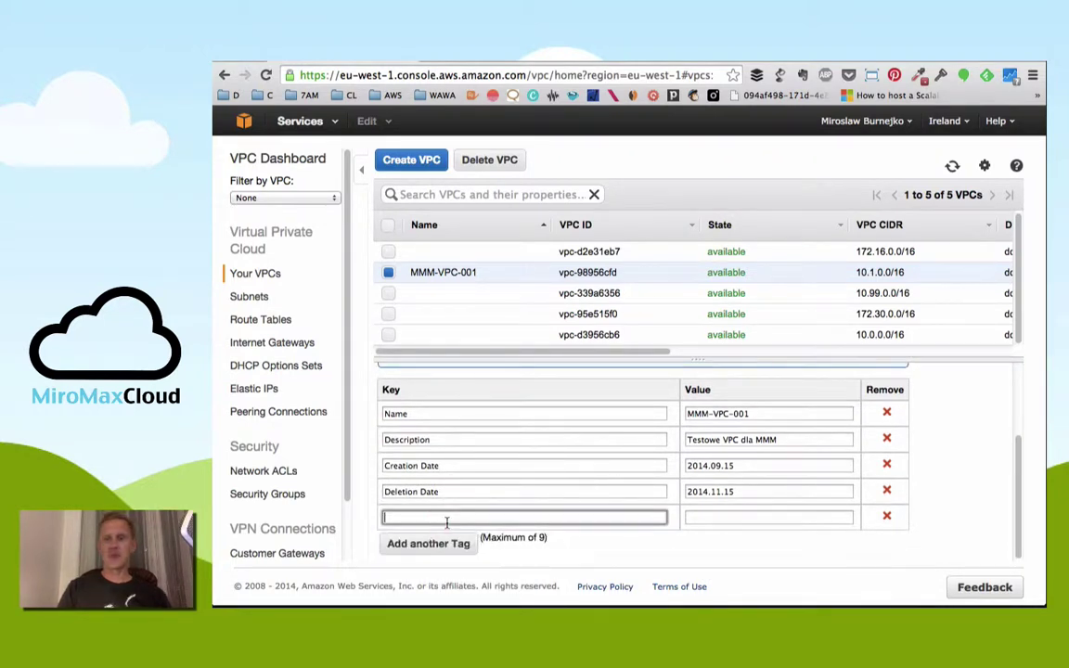
type("Owner")
left_click(710, 515)
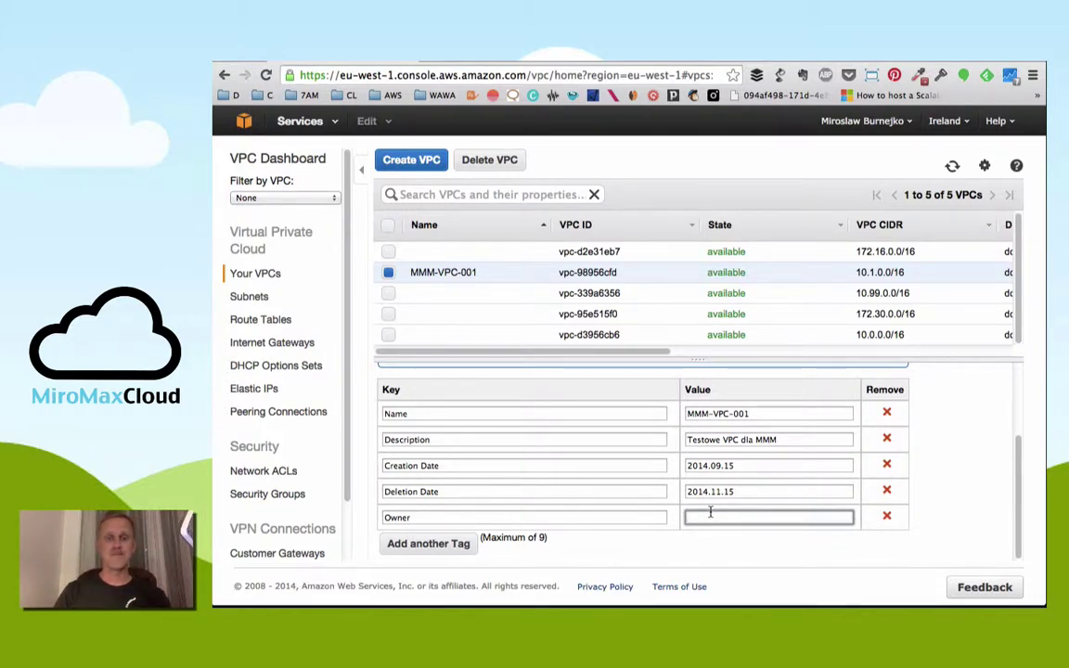
type("TeamA")
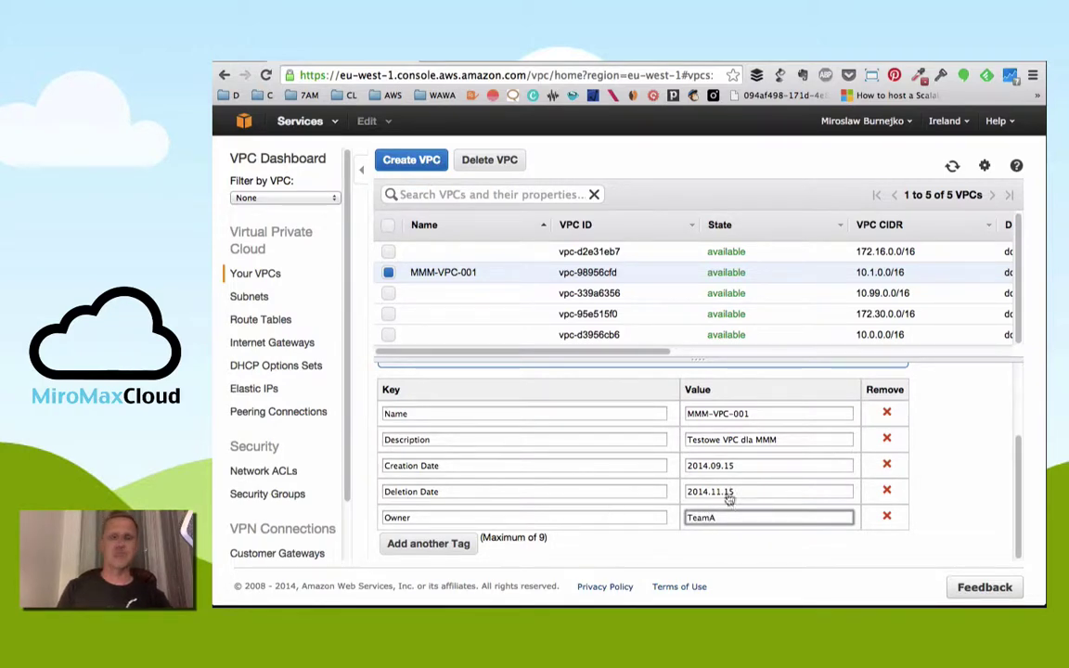
scroll(806, 564, "up", 2)
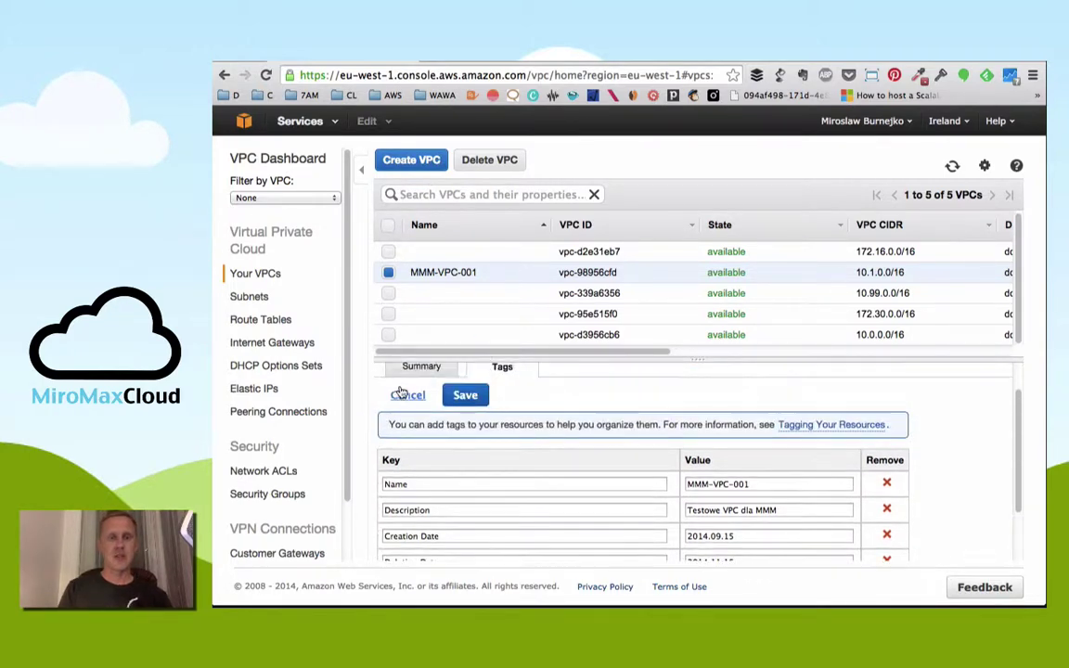
left_click(475, 390)
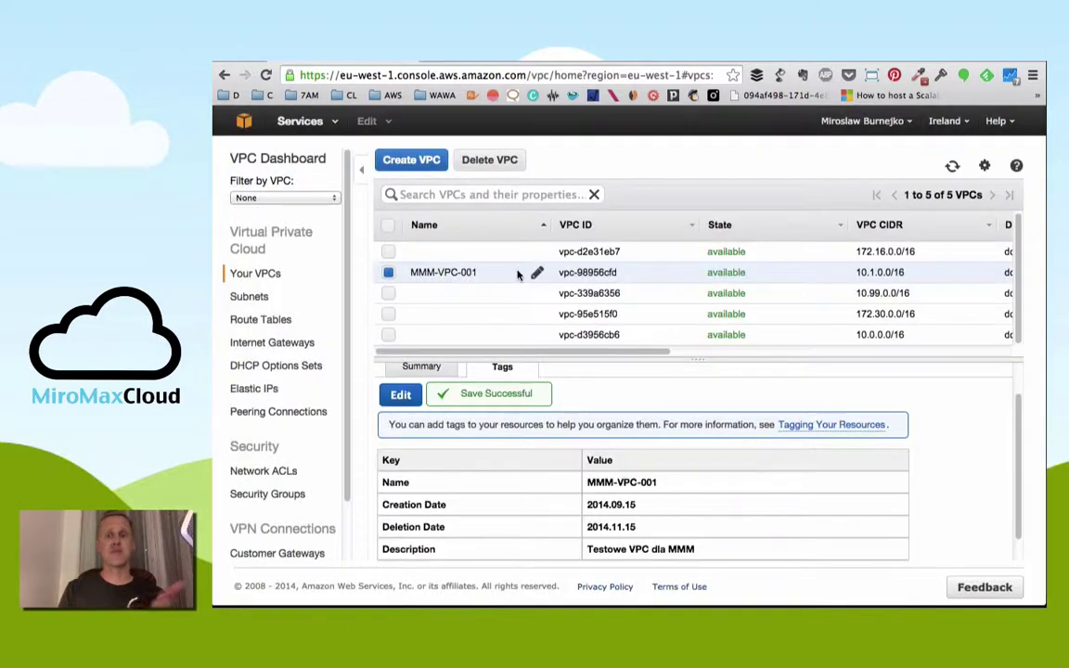
- Search the VPC list for TeamA, then clear the search and return to the summary of MMM-VPC-001
left_click(504, 194)
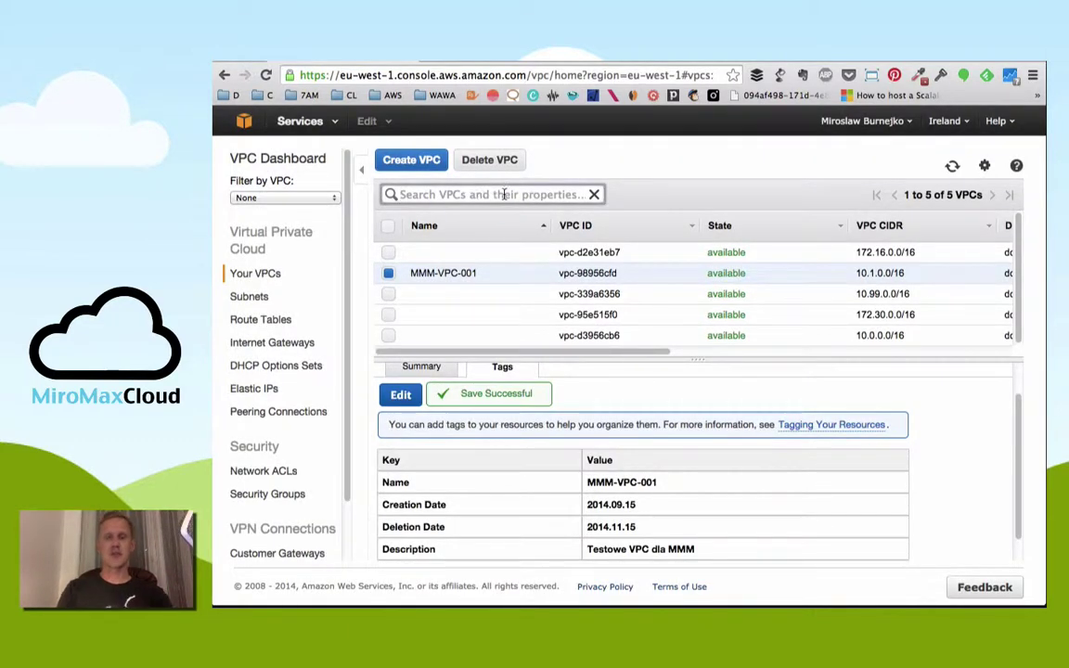
type("Team")
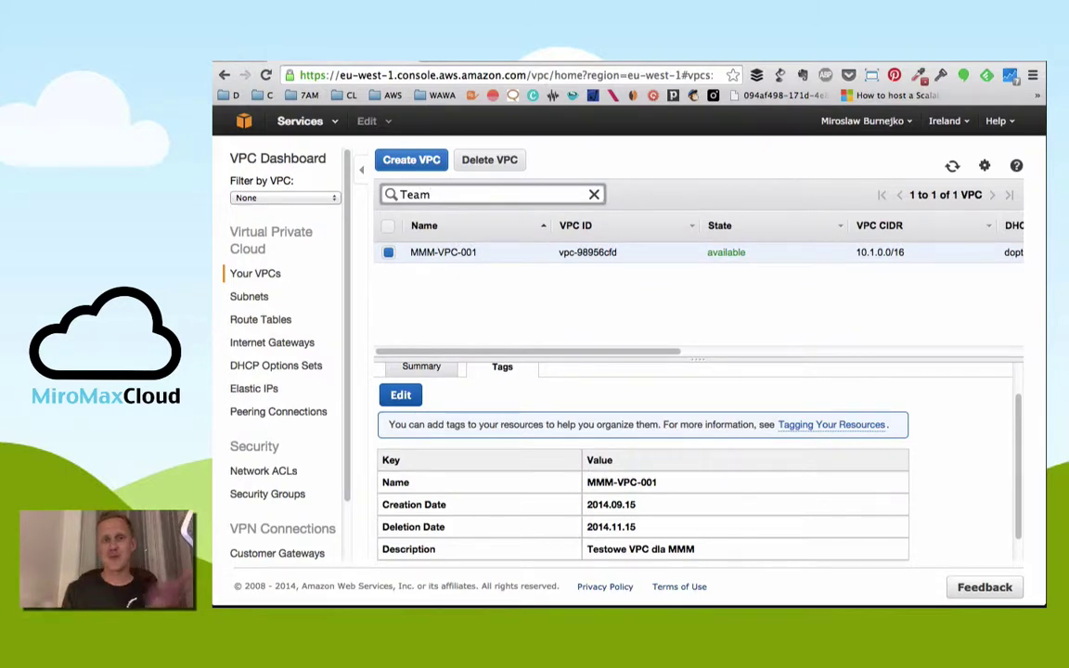
type("A")
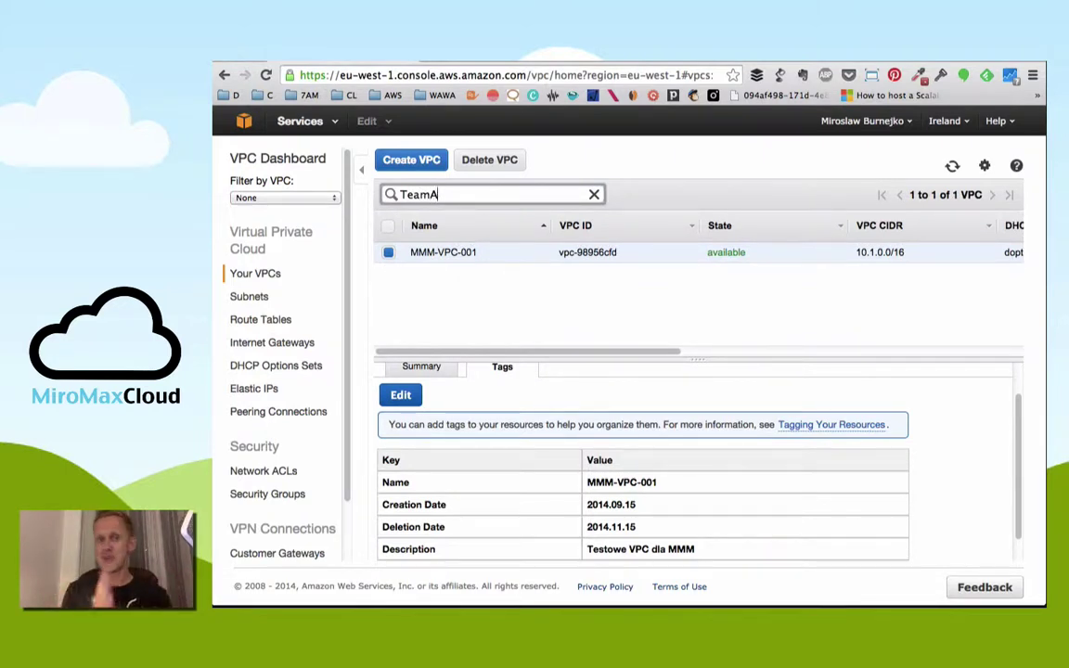
key("BackSpace")
key("BackSpace")
key("BackSpace")
key("BackSpace")
key("BackSpace")
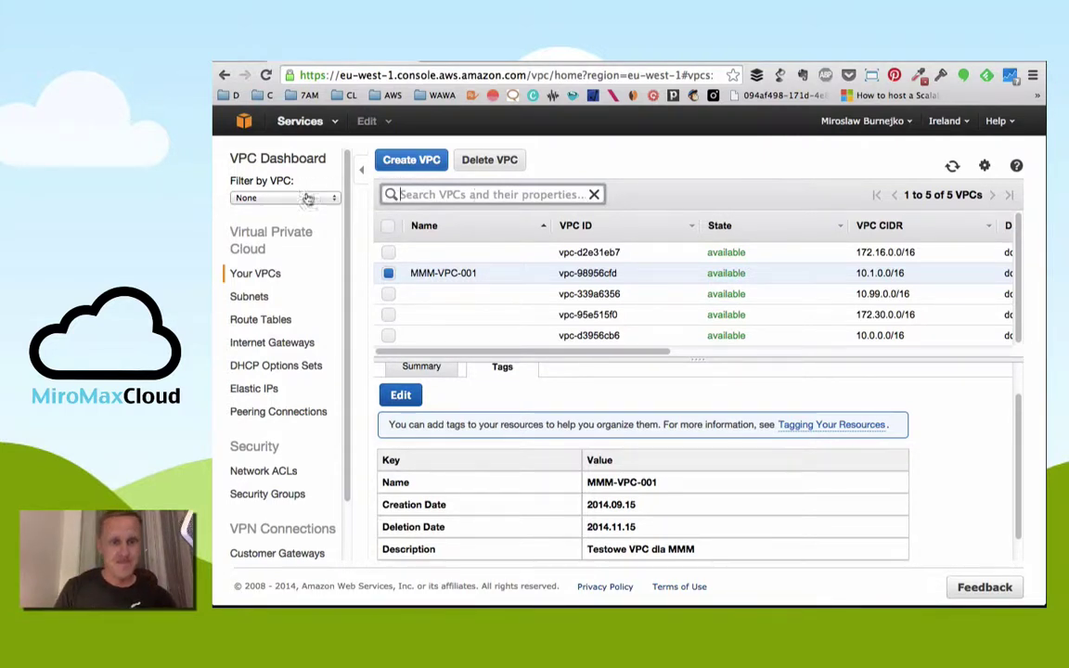
left_click(421, 368)
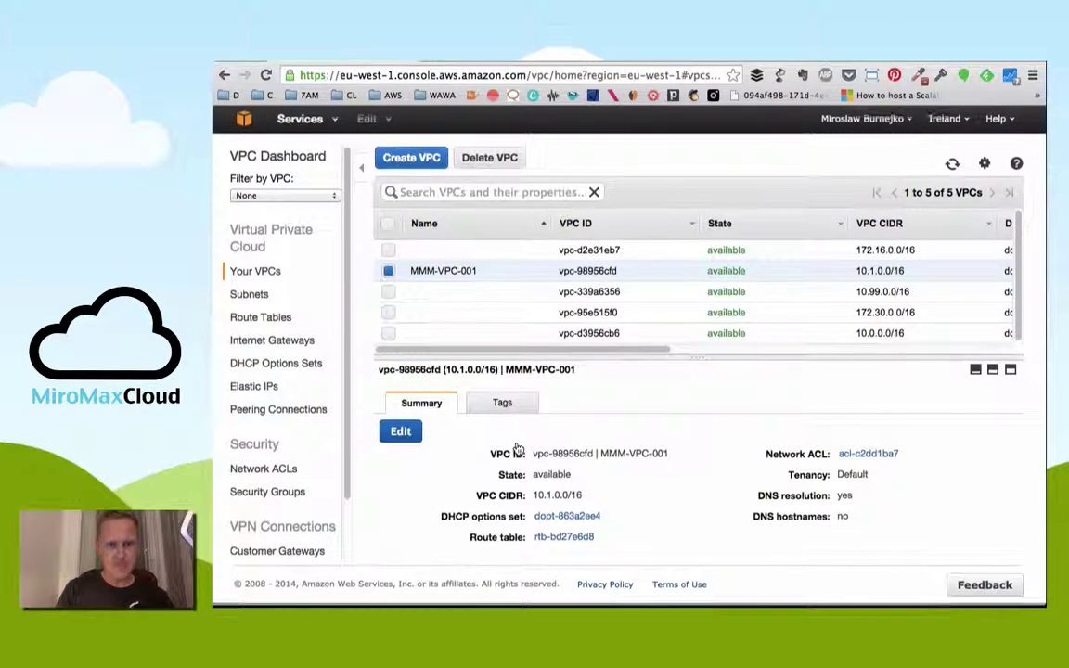
- Review the VPC ID and state in the summary of MMM-VPC-001
left_click(518, 406)
left_click(433, 409)
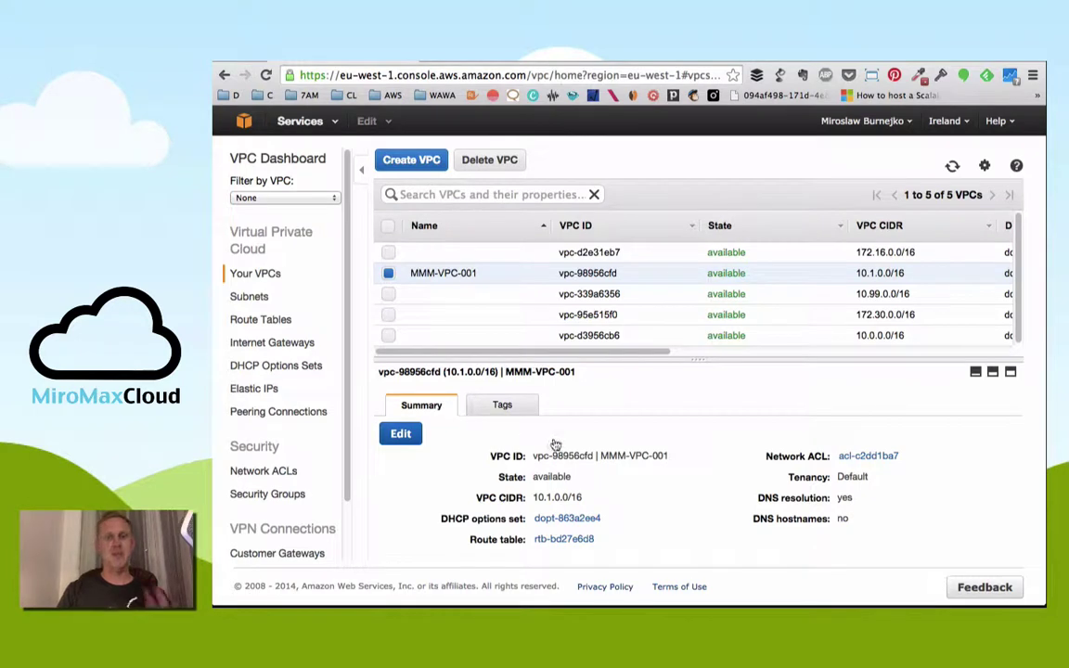
left_click_drag(506, 459, 681, 461)
left_click(592, 463)
left_click_drag(532, 477, 592, 482)
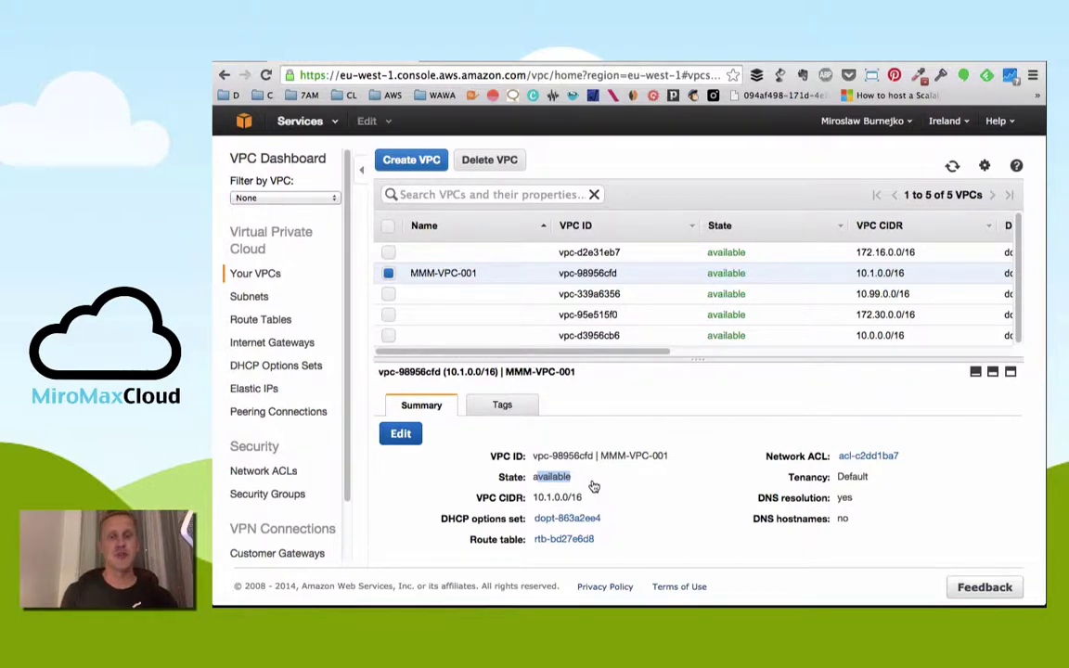
- Open the DHCP options set linked to MMM-VPC-001 and examine its tags, ID and domain-name option
left_click(548, 518)
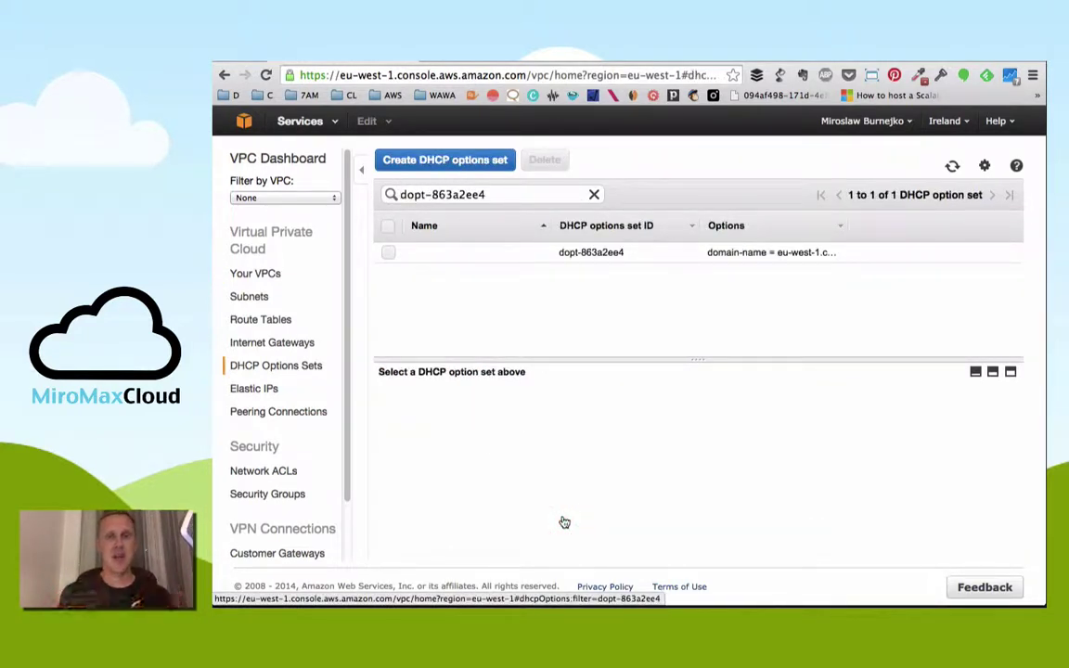
left_click(595, 253)
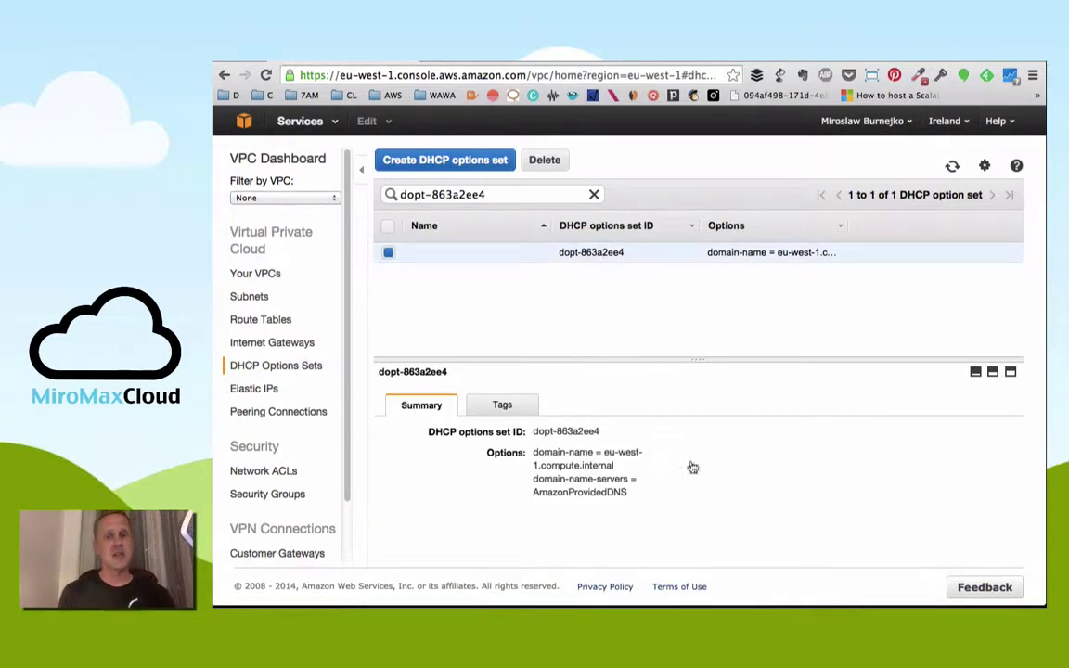
left_click(503, 406)
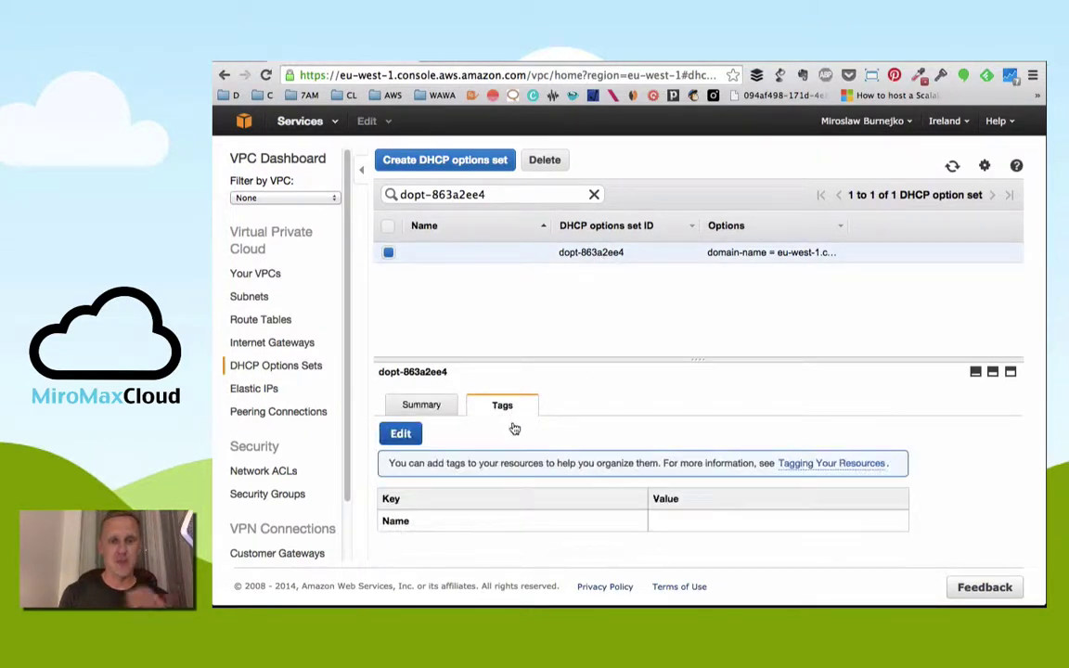
left_click(408, 437)
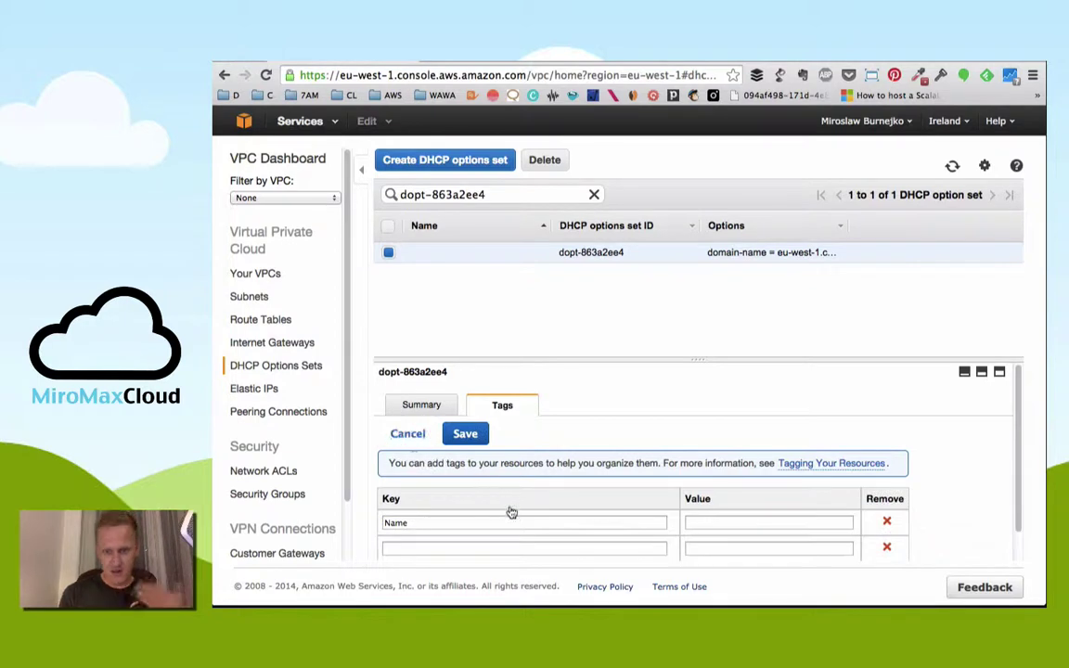
scroll(511, 511, "down", 1)
left_click(468, 406)
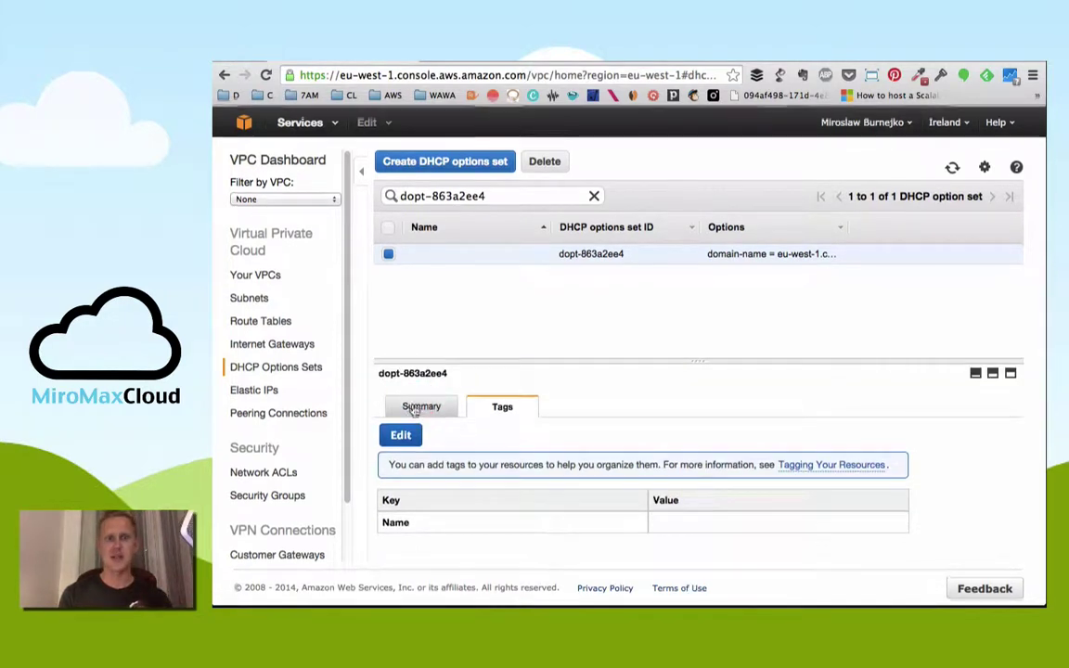
left_click(418, 407)
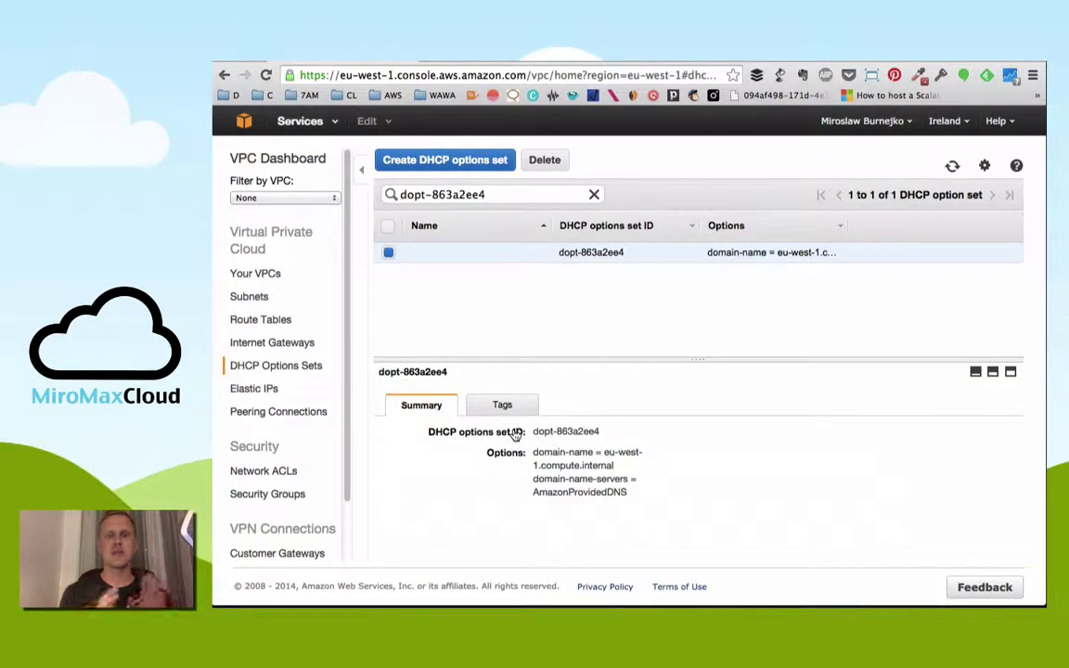
left_click_drag(534, 432, 614, 436)
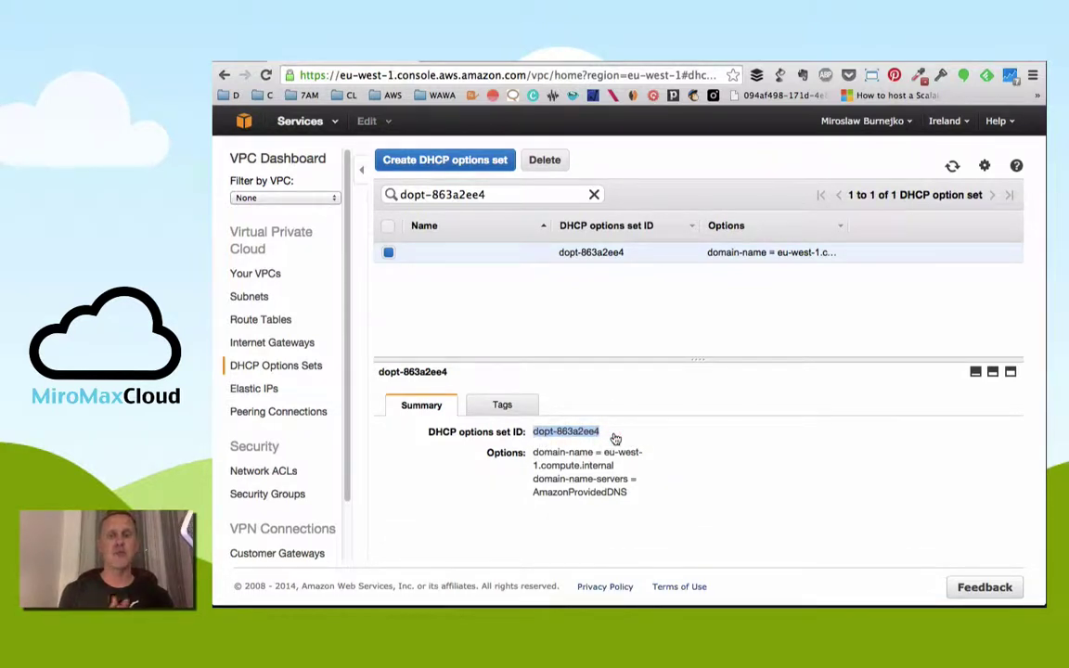
left_click_drag(533, 452, 595, 457)
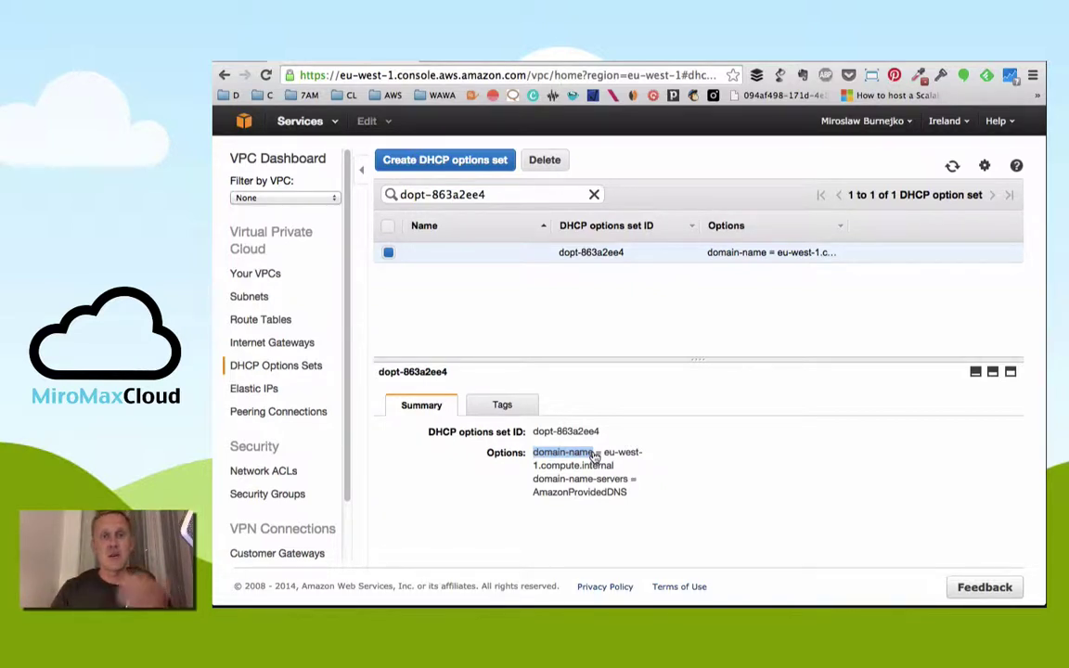
- Start a new DHCP options set with the name tag TESTOWA PULA OPCJI DHCP and the domain name lampka.local
left_click(444, 158)
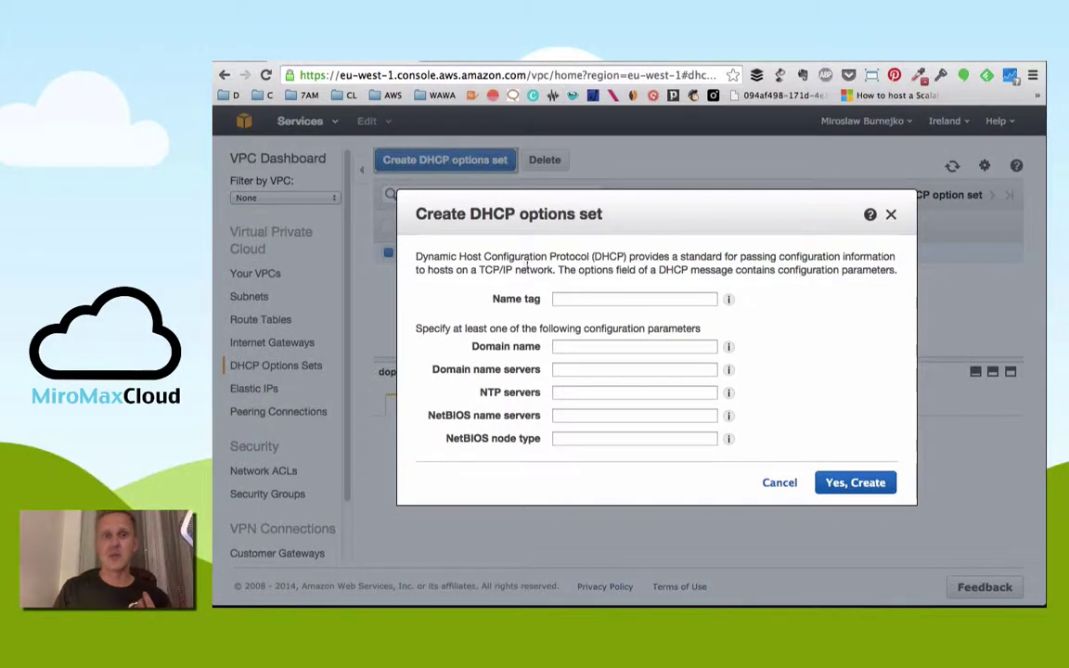
left_click(582, 297)
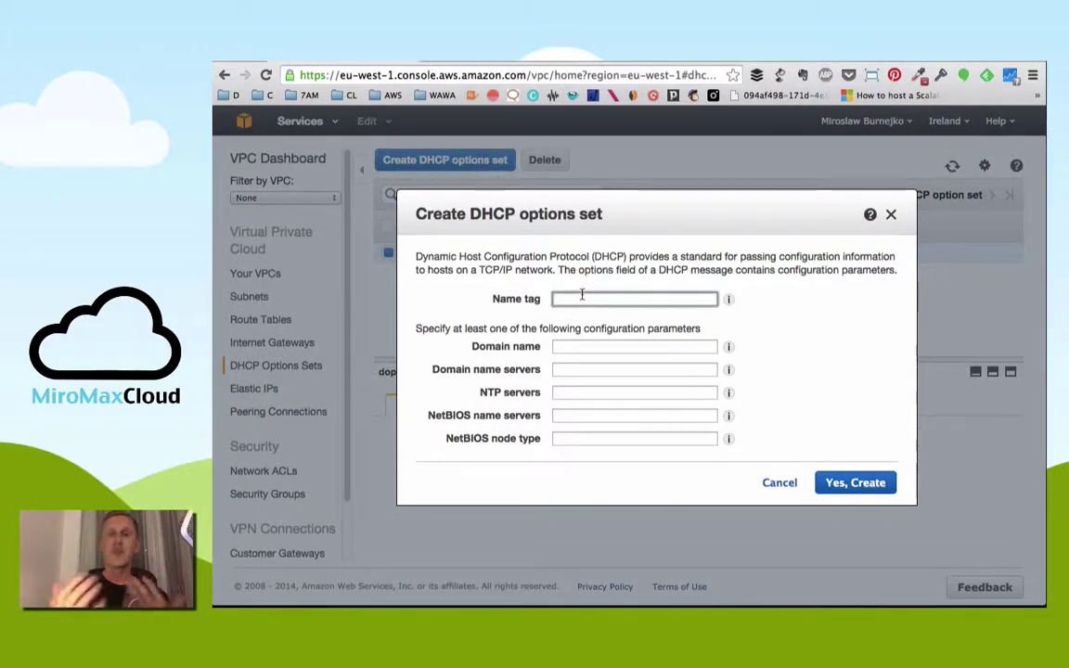
type("TESTOWA PULA OPCJI DHCP")
key("Tab")
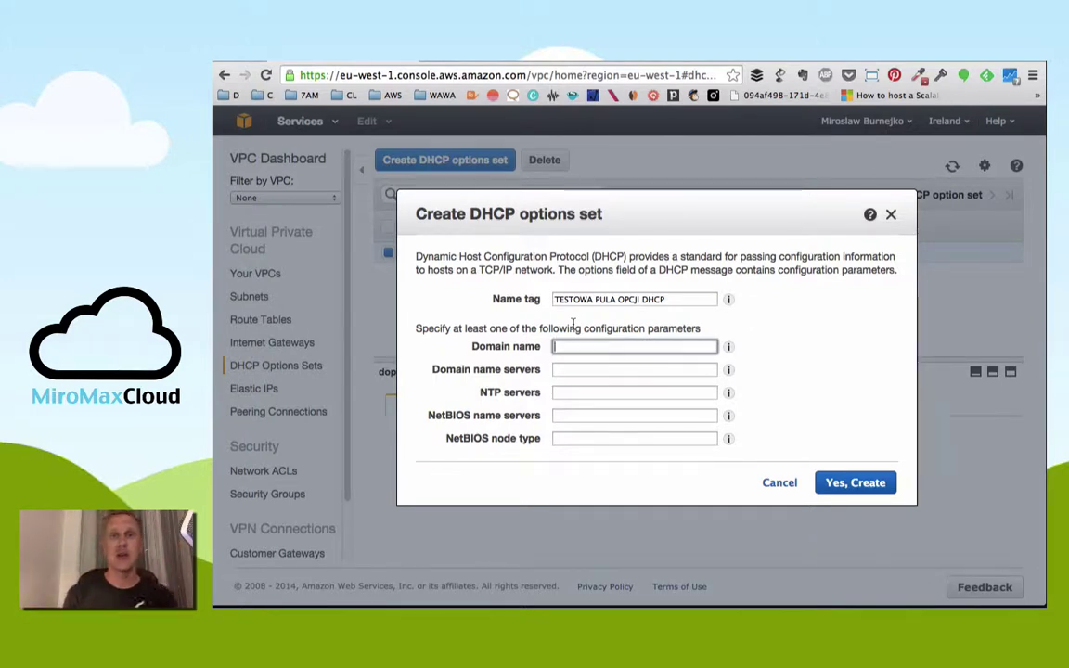
type("l")
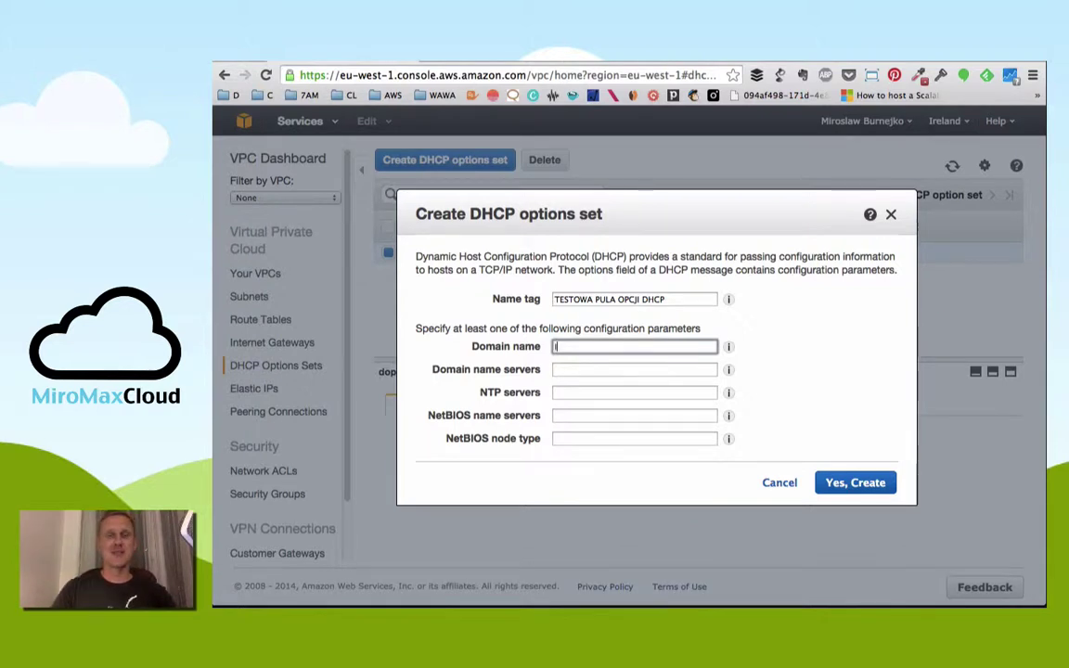
type("ampka.local")
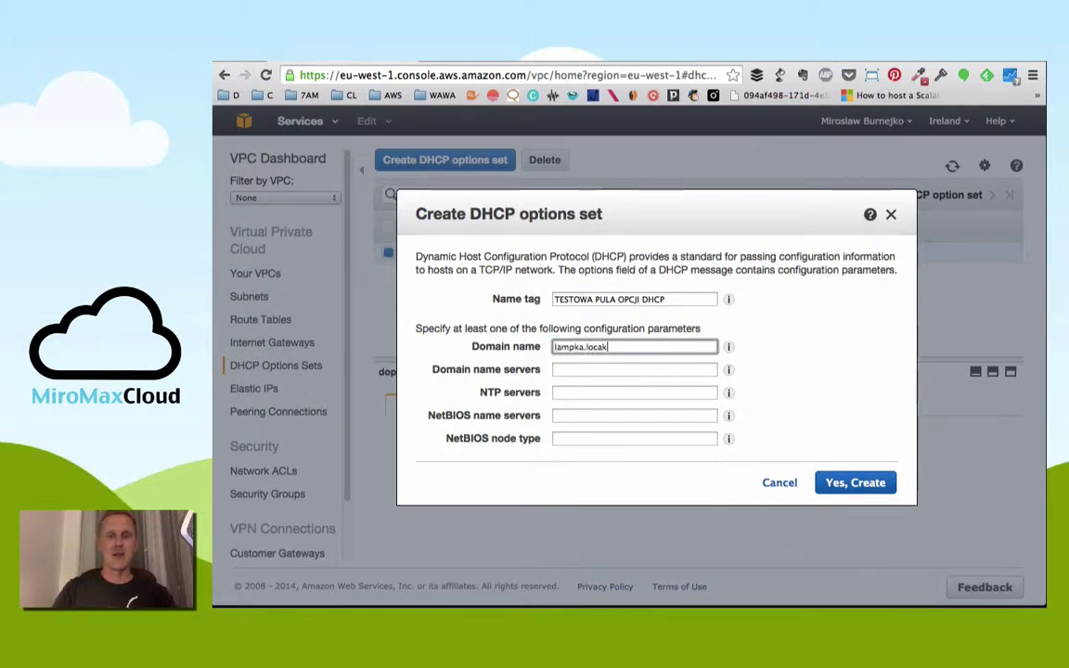
- Set the domain name server to 172.168.15.15 and the NTP server to 172.168.15.16, and create the DHCP options set
left_click(635, 369)
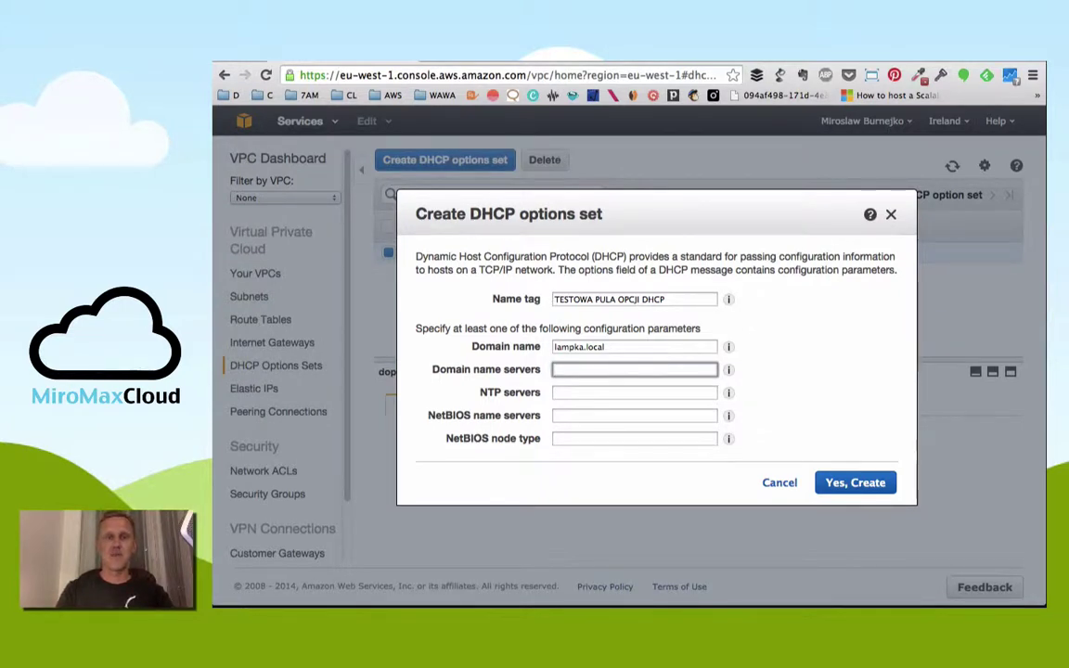
type("172.168.15.15")
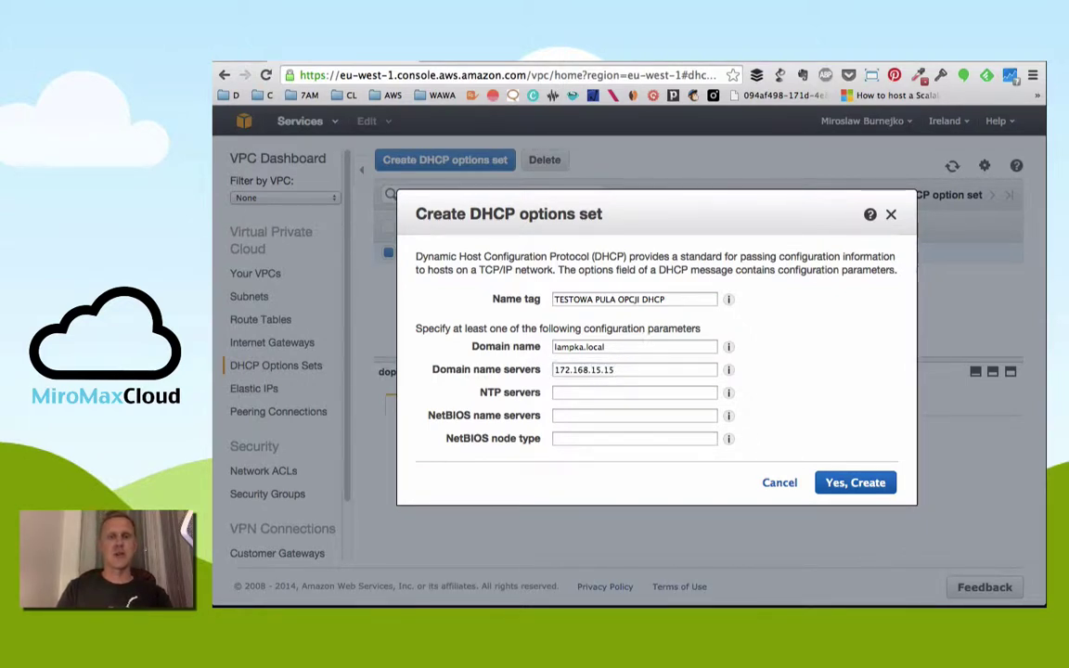
left_click(635, 392)
type("172.168.15.16")
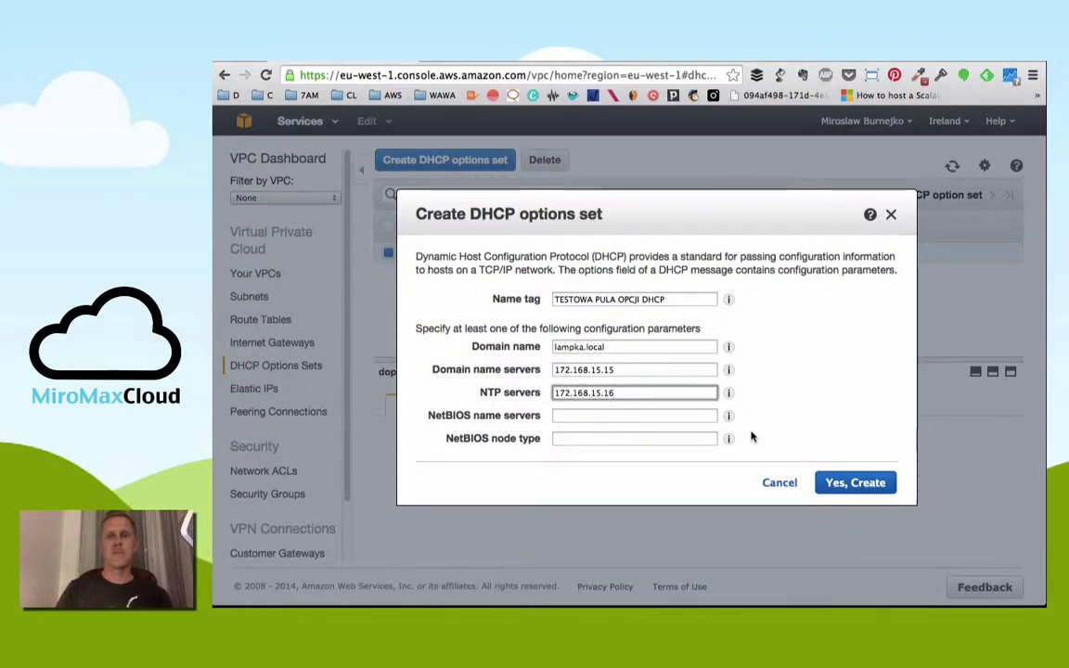
left_click(856, 482)
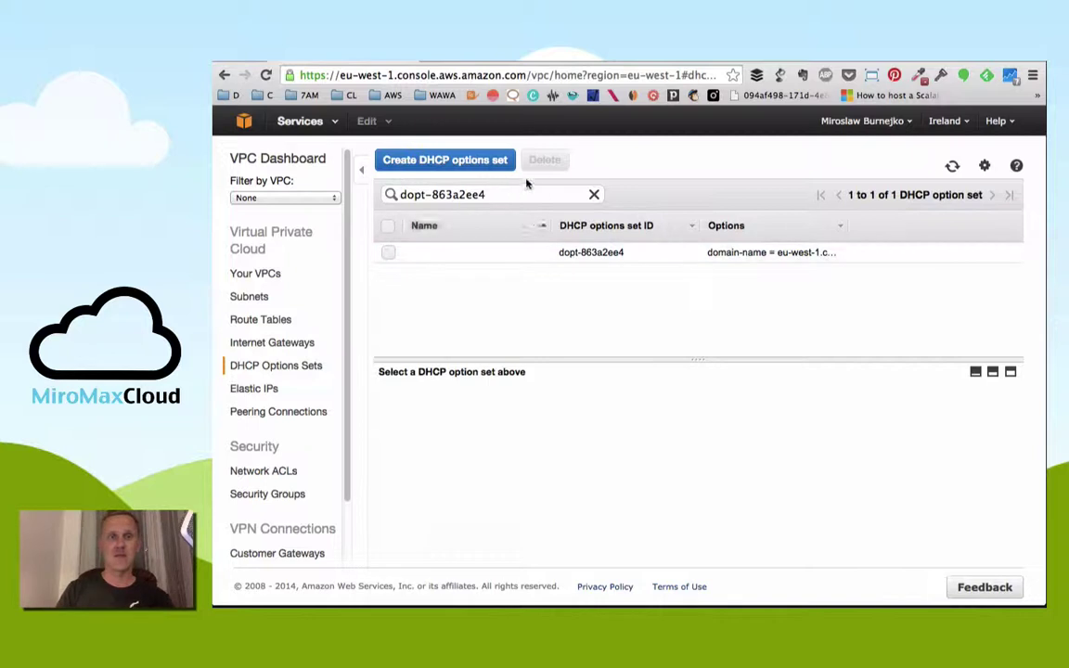
- Clear the DHCP options search filter and compare the default options set with TESTOWA PULA OPCJI DHCP
left_click(597, 192)
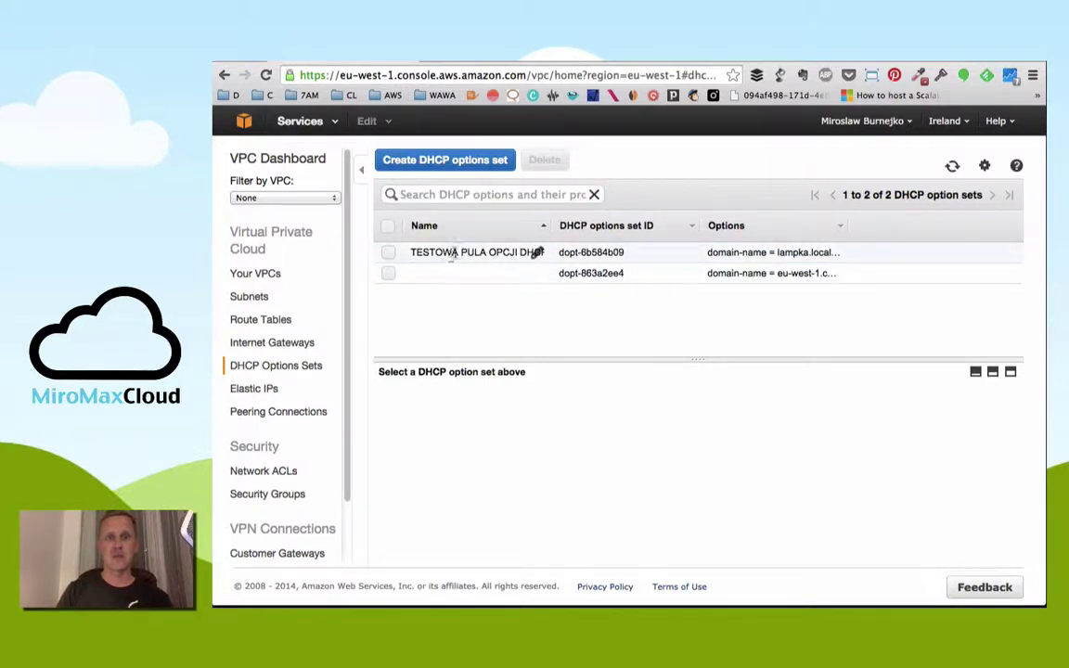
left_click(595, 275)
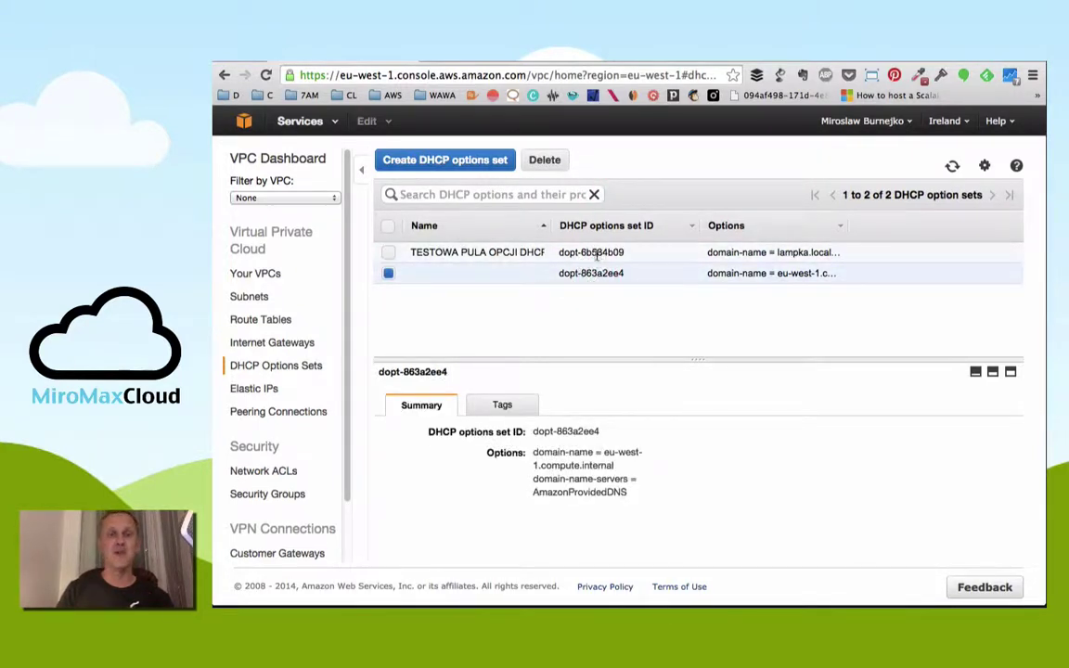
left_click(594, 251)
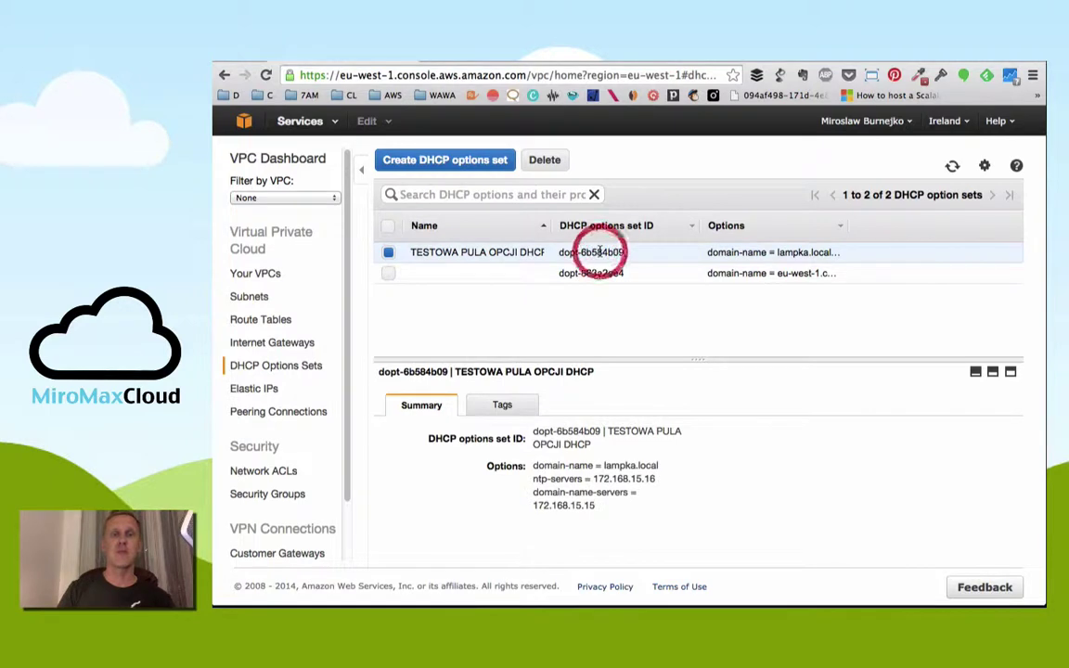
- Return to the VPC list and check the route table entry in the summary of MMM-VPC-001
left_click(271, 273)
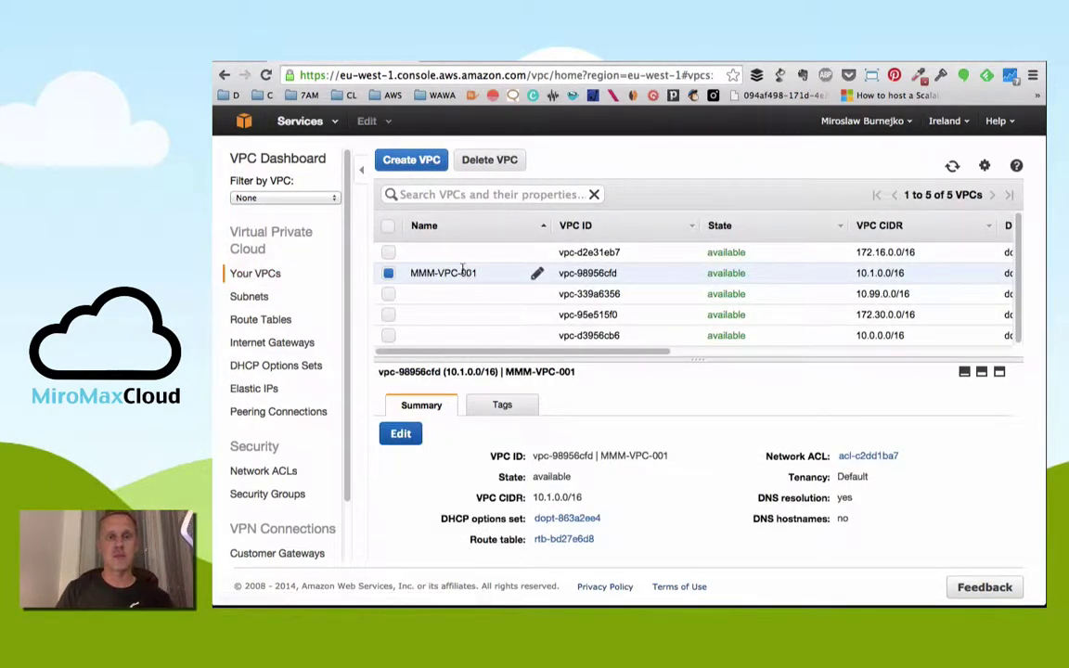
left_click(537, 273)
left_click(666, 484)
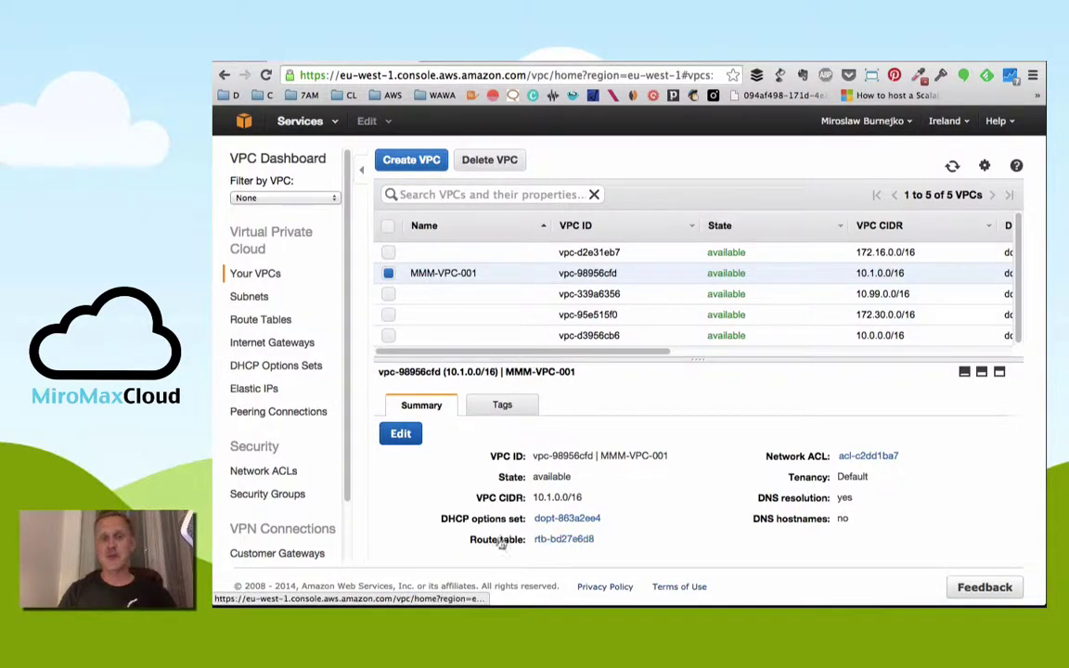
left_click_drag(410, 538, 647, 545)
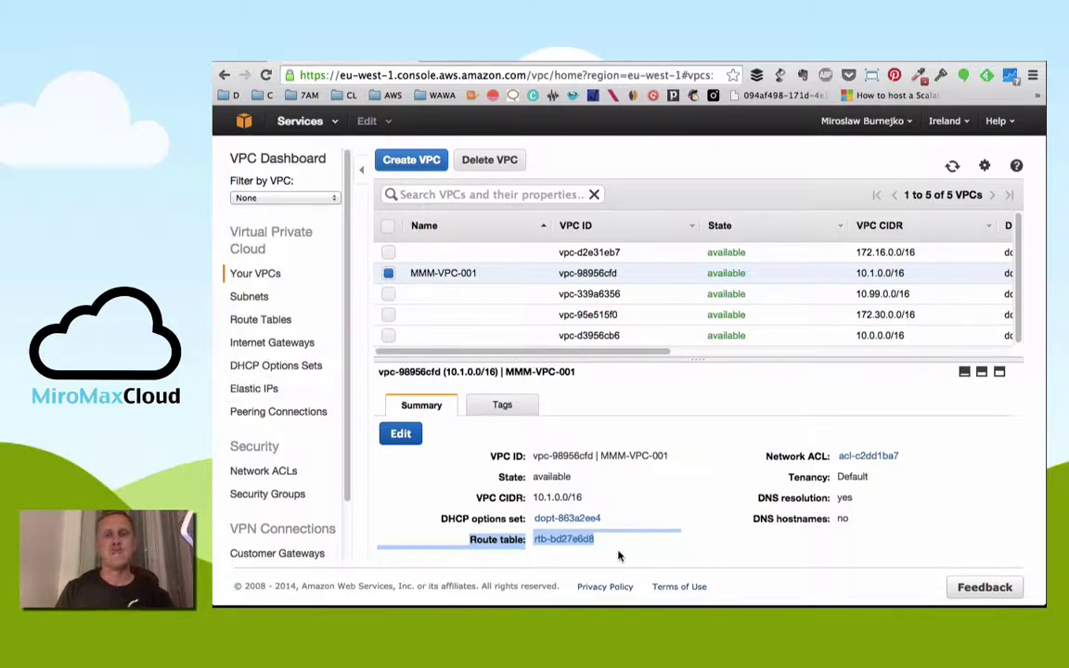
left_click(618, 553)
- Open the route table linked to MMM-VPC-001 and examine its associated subnets and VPC
left_click(567, 539)
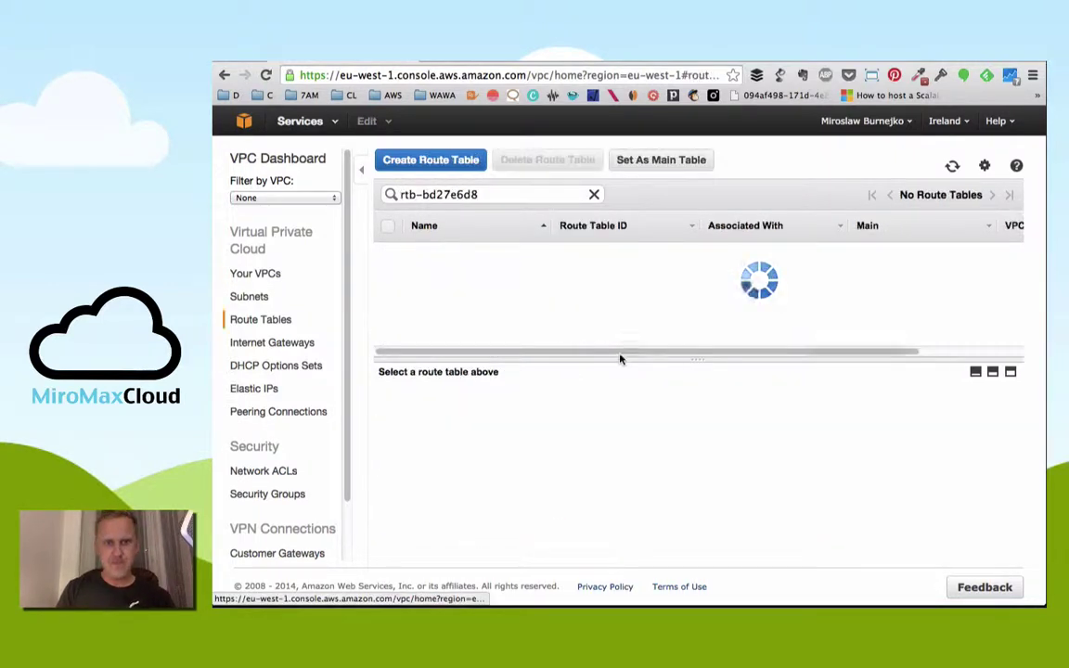
left_click(616, 251)
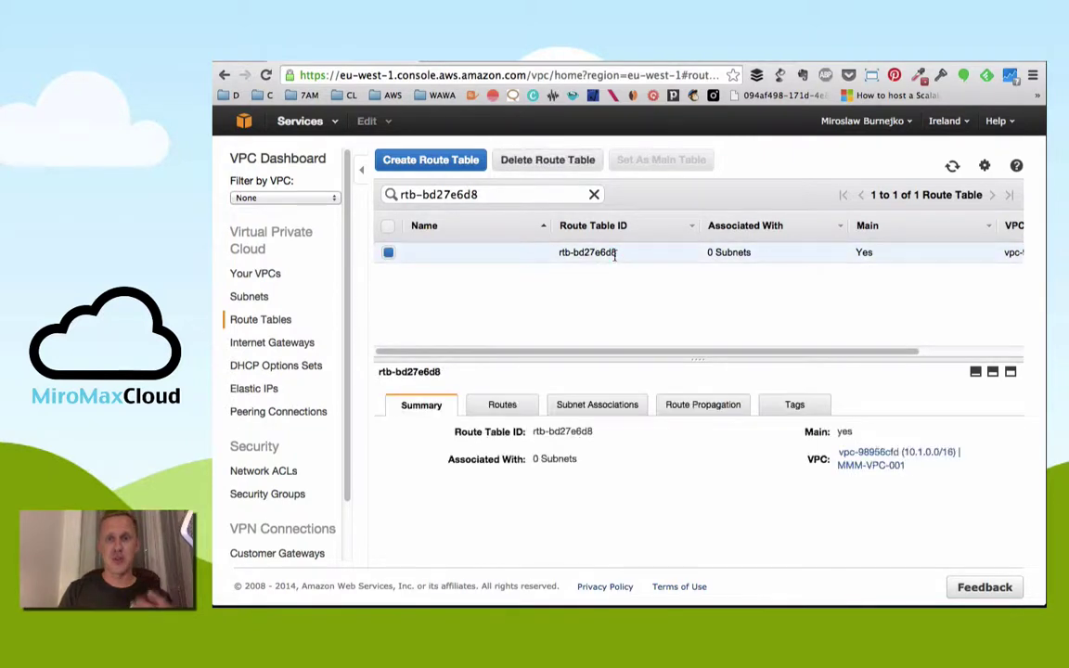
left_click_drag(727, 251, 761, 251)
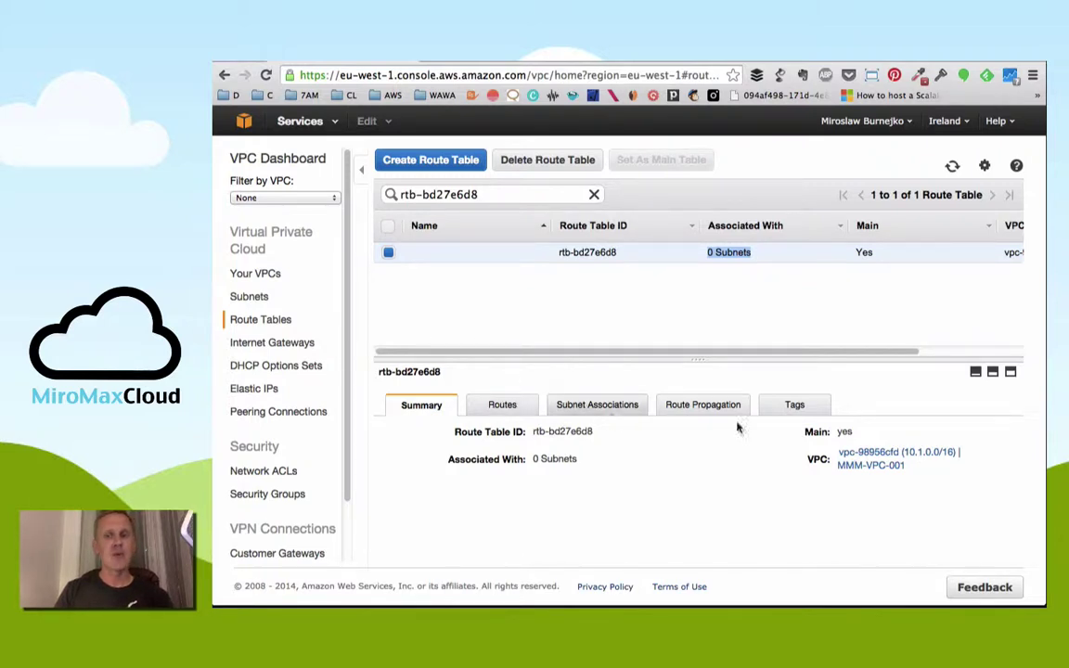
triple_click(876, 464)
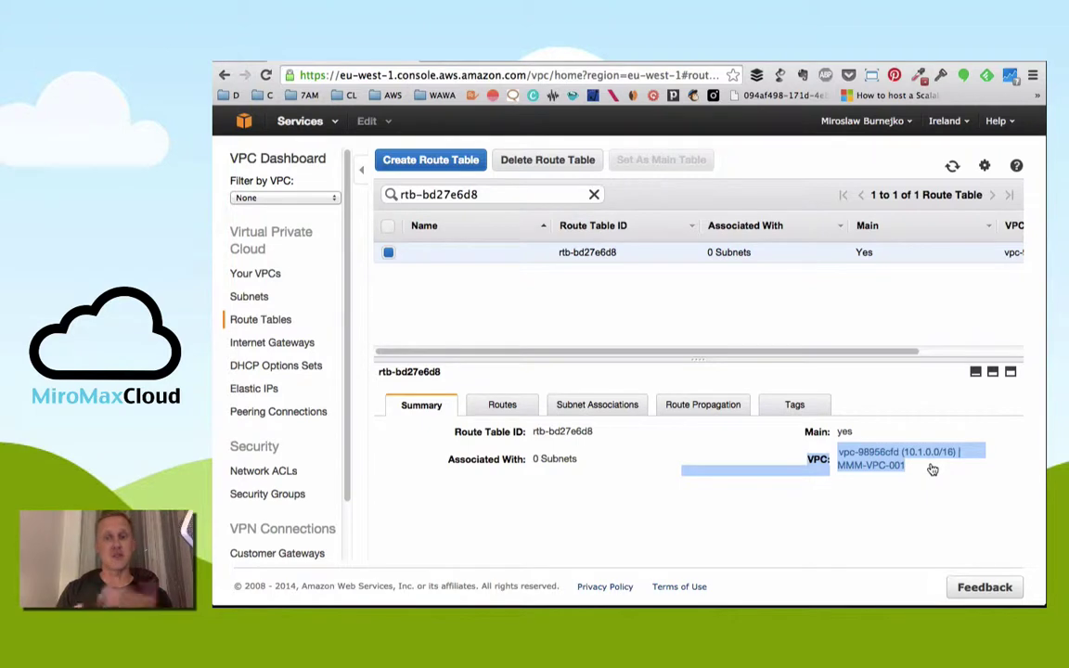
- Examine the route table's routes and their propagation, then clear the filter to list all route tables
left_click(523, 410)
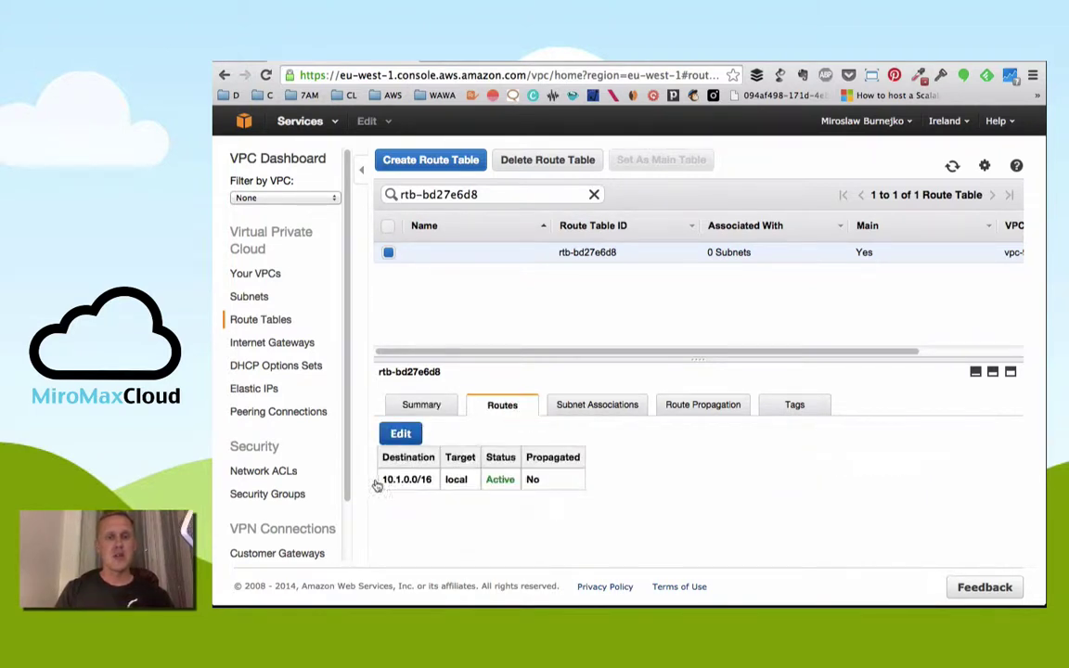
left_click_drag(381, 480, 534, 485)
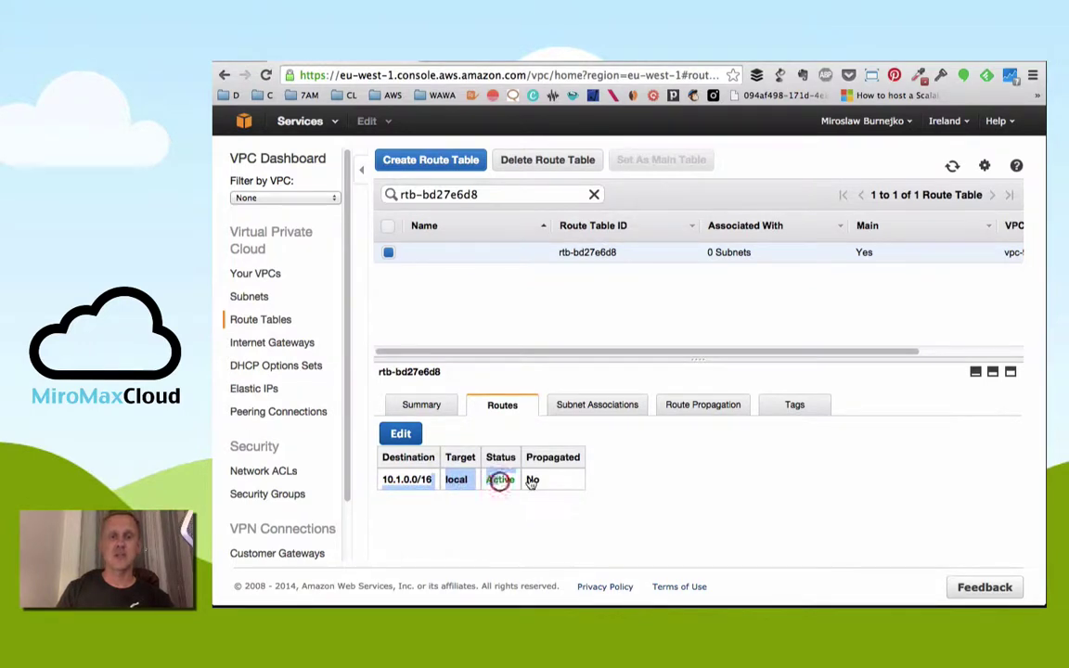
double_click(551, 481)
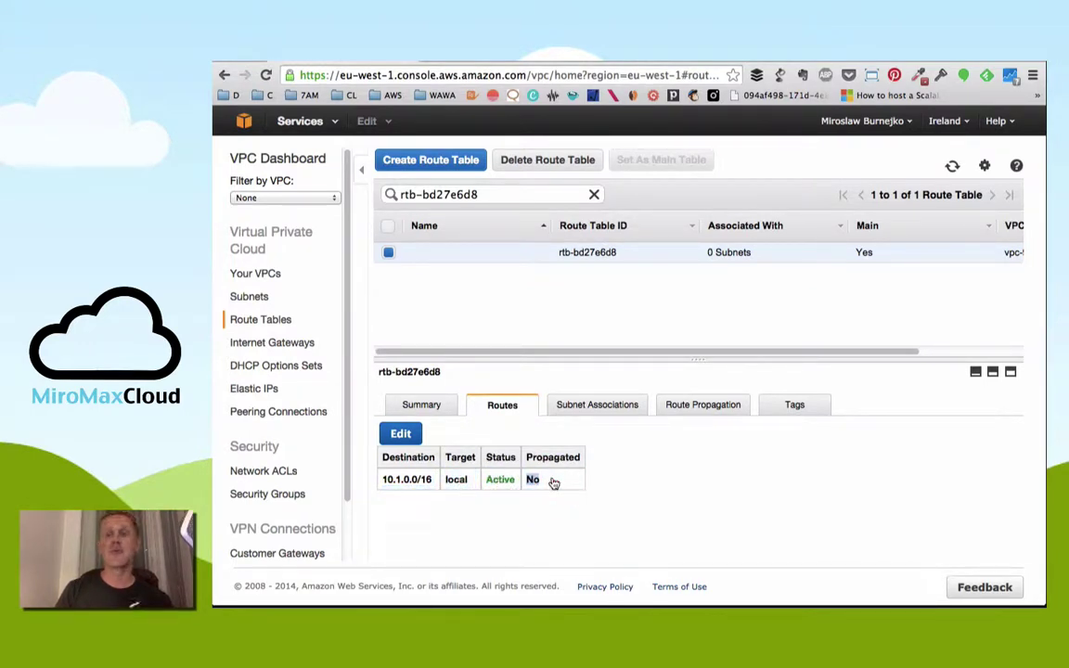
left_click(594, 193)
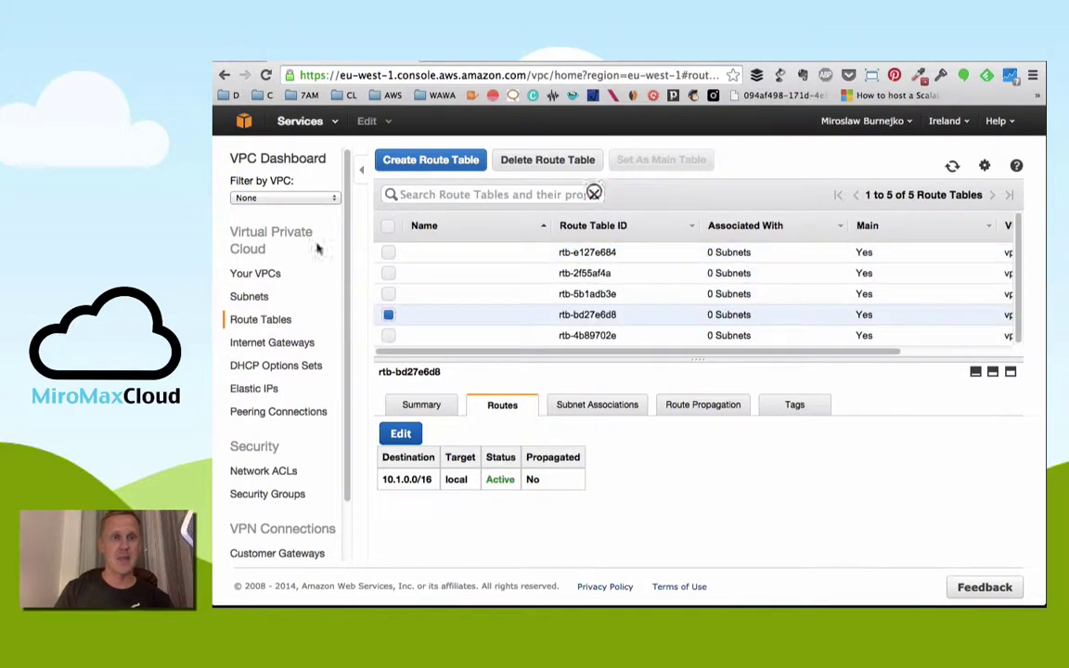
- Open the network ACL linked to MMM-VPC-001, look at the network ACL creation form, and check the ACL's summary and subnet association entry
left_click(266, 273)
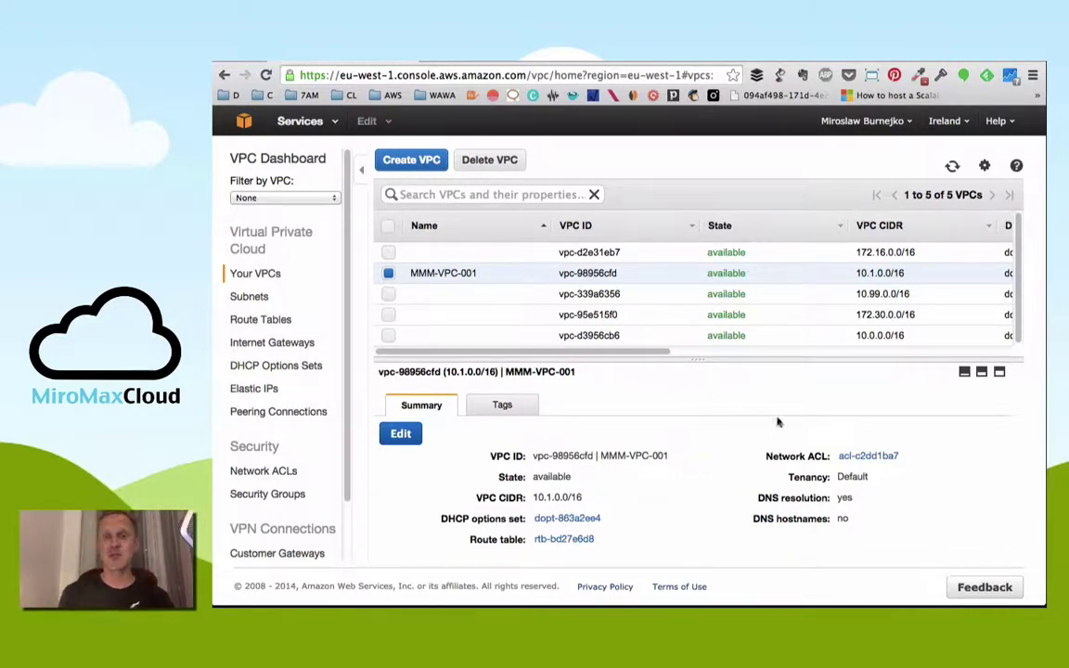
left_click(853, 456)
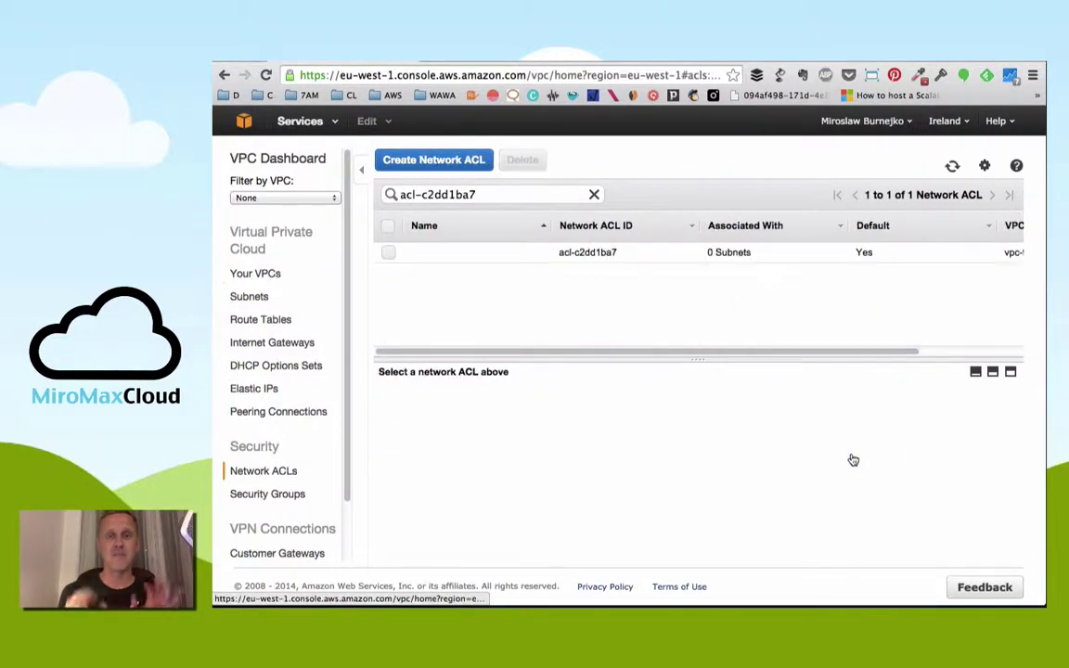
left_click(454, 160)
left_click(891, 215)
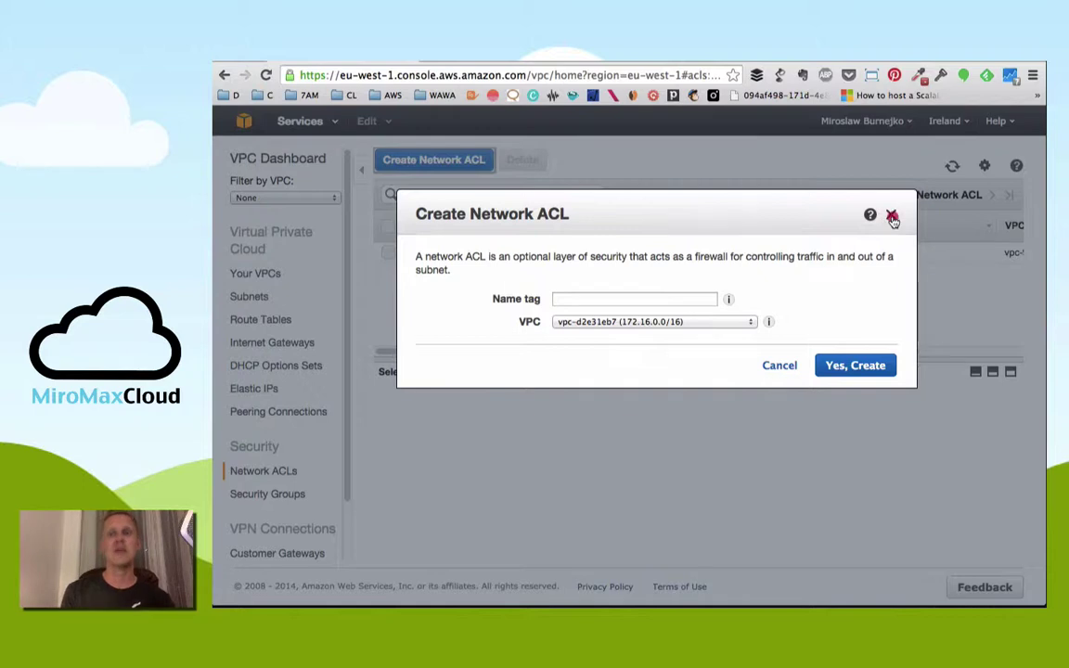
left_click(593, 256)
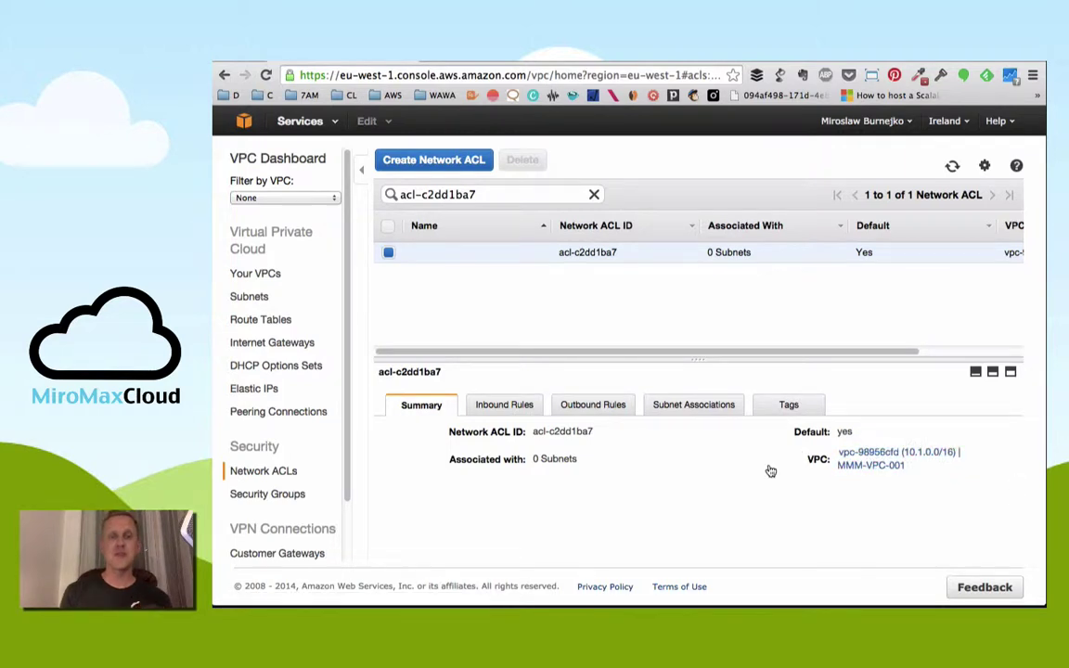
left_click_drag(437, 451, 588, 479)
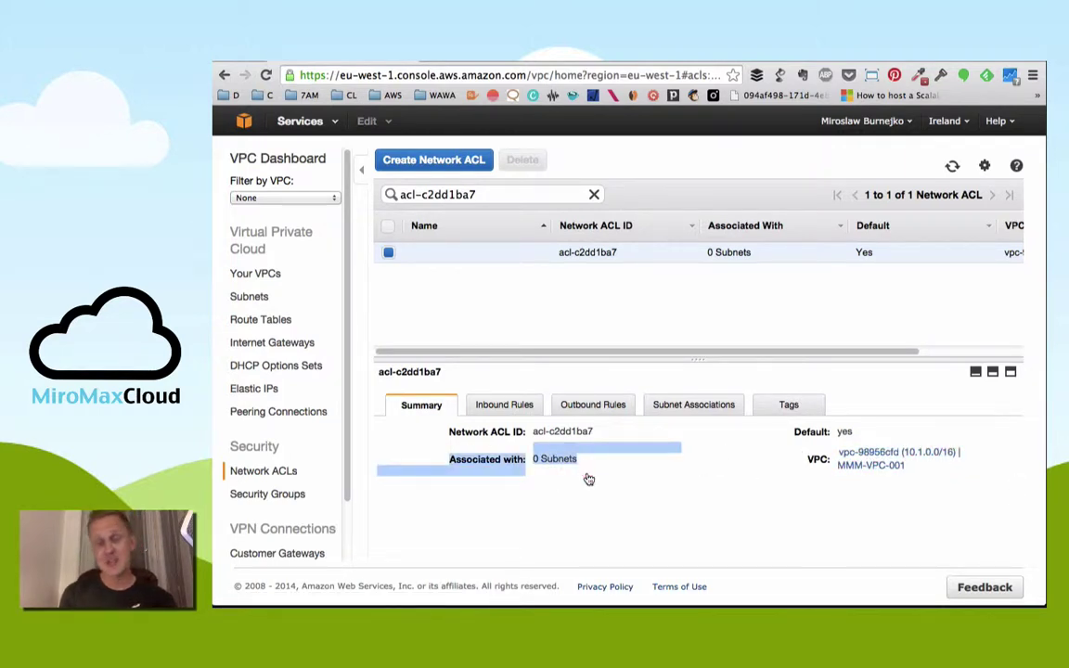
left_click(588, 479)
- Examine the network ACL's inbound rules, outbound rules and subnet associations, ending on its summary
left_click(507, 406)
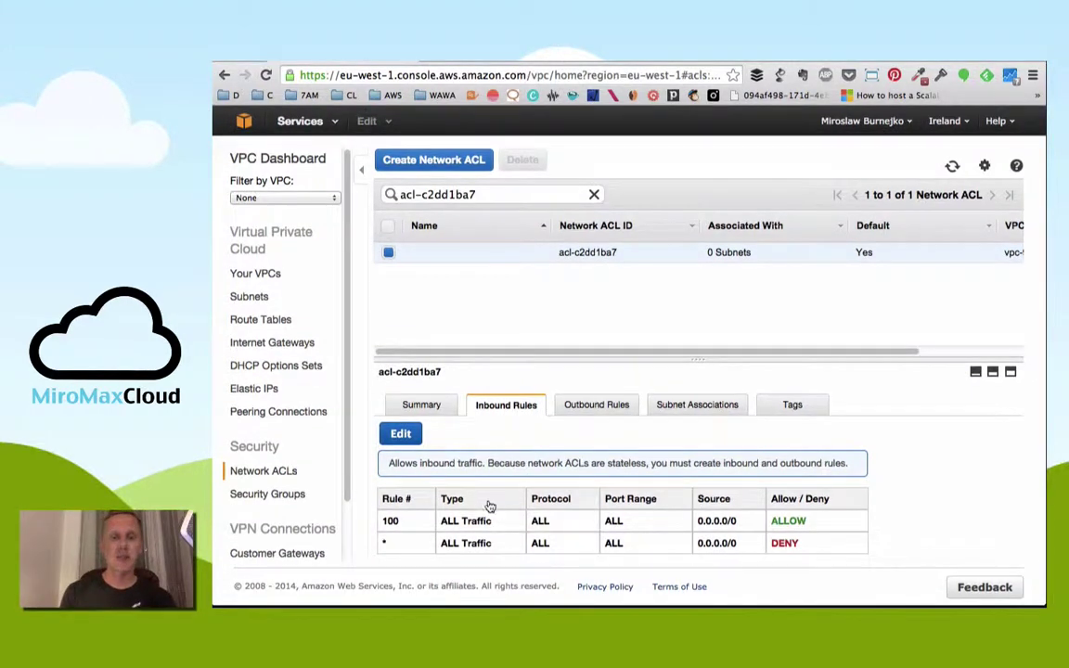
left_click_drag(439, 523, 787, 520)
left_click(589, 409)
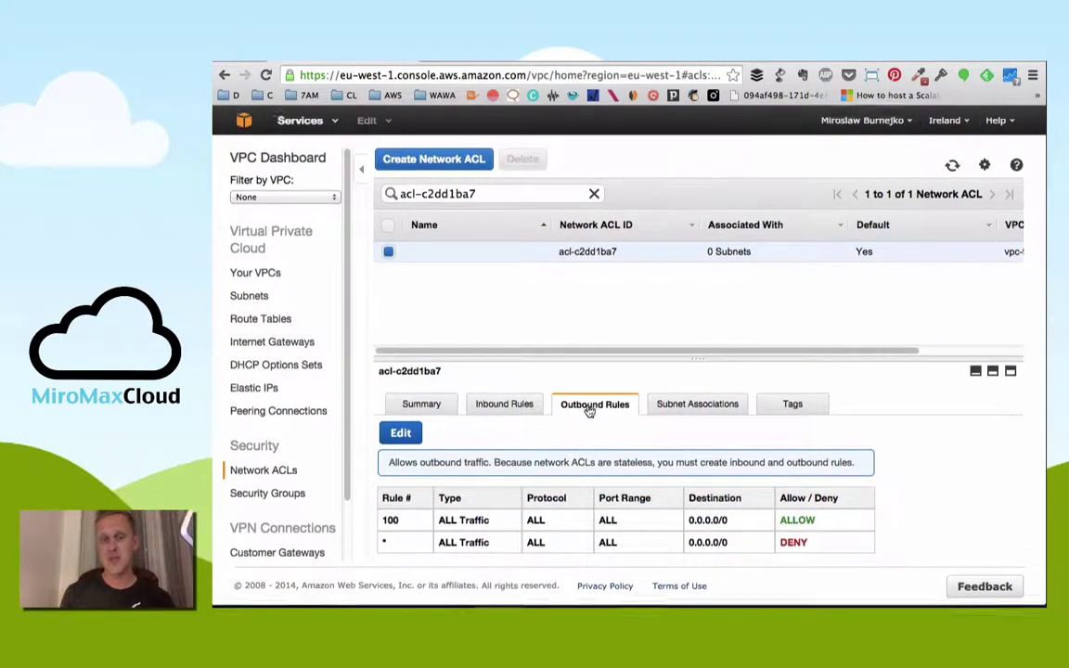
left_click(669, 406)
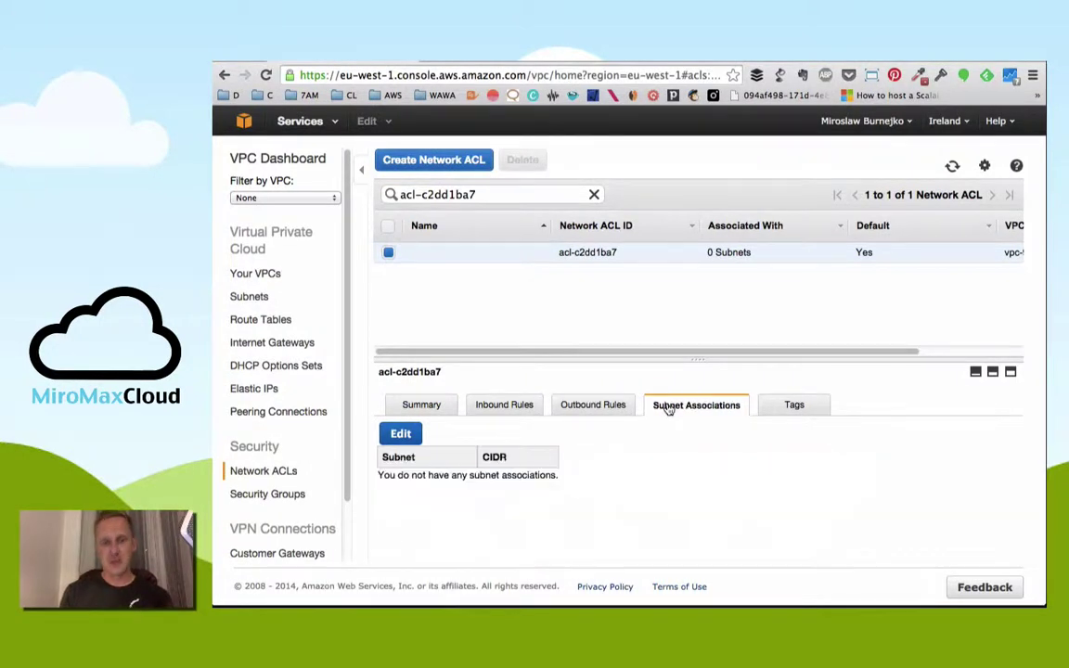
left_click(421, 406)
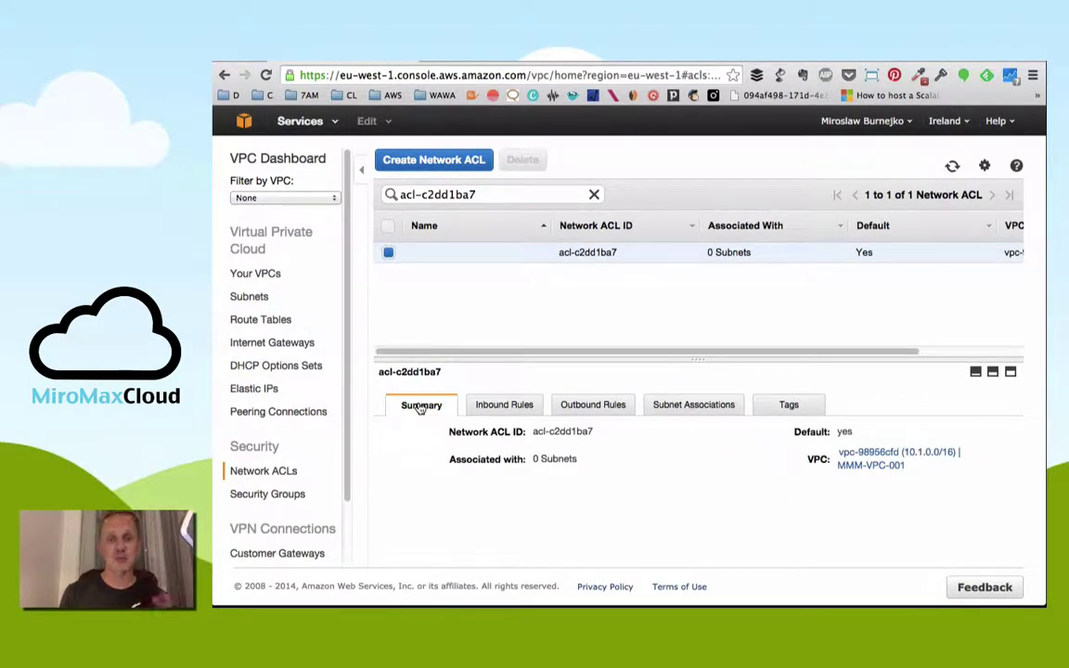
- Return to the VPC list and check the tenancy, DNS resolution, DNS hostnames and CIDR entries in the summary of MMM-VPC-001
left_click(271, 276)
left_click_drag(851, 467, 892, 484)
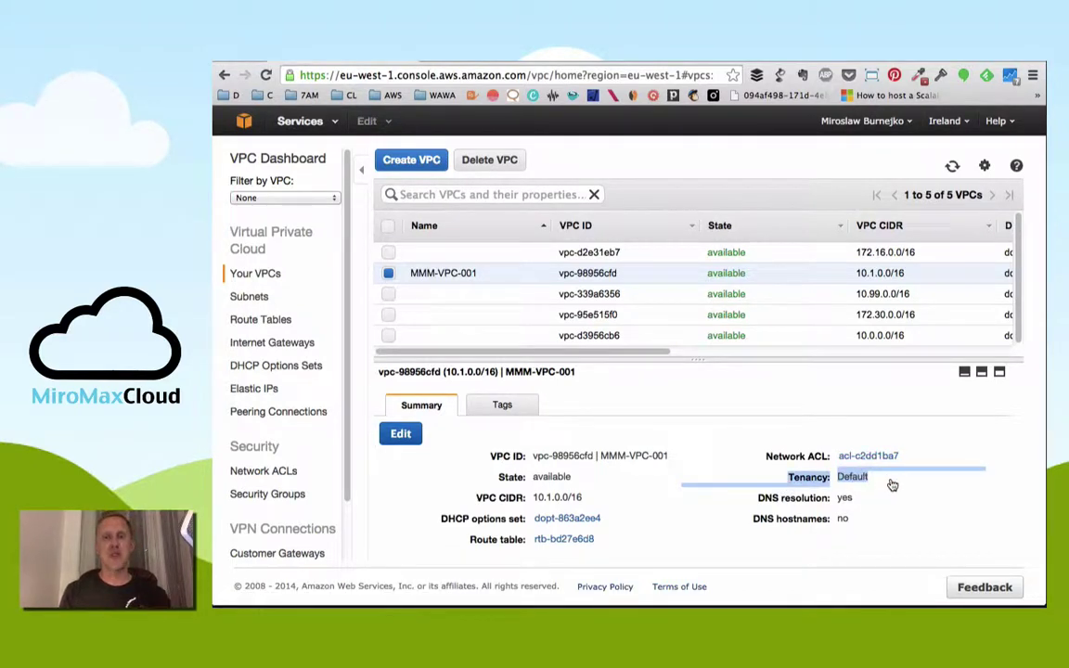
left_click(892, 485)
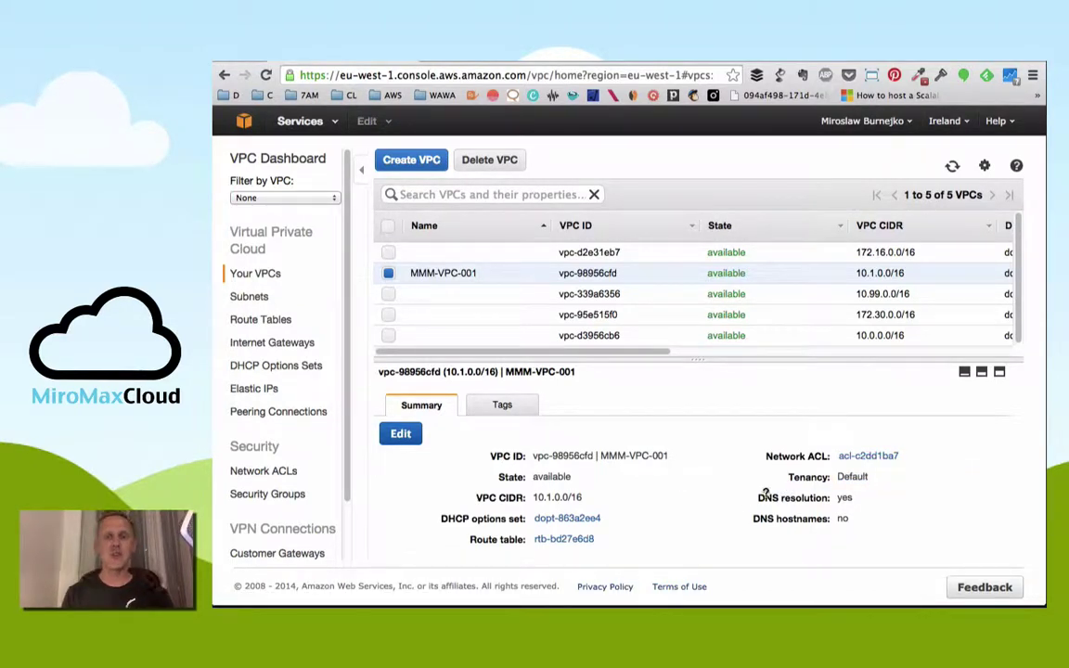
left_click_drag(753, 497, 878, 531)
left_click(855, 547)
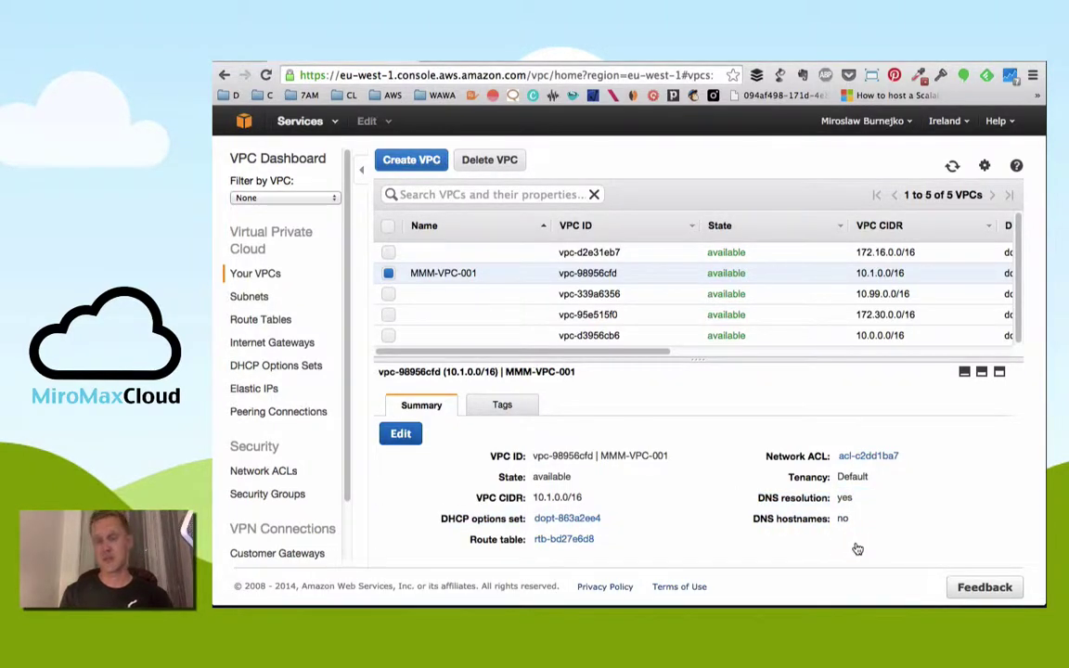
left_click_drag(756, 498, 865, 506)
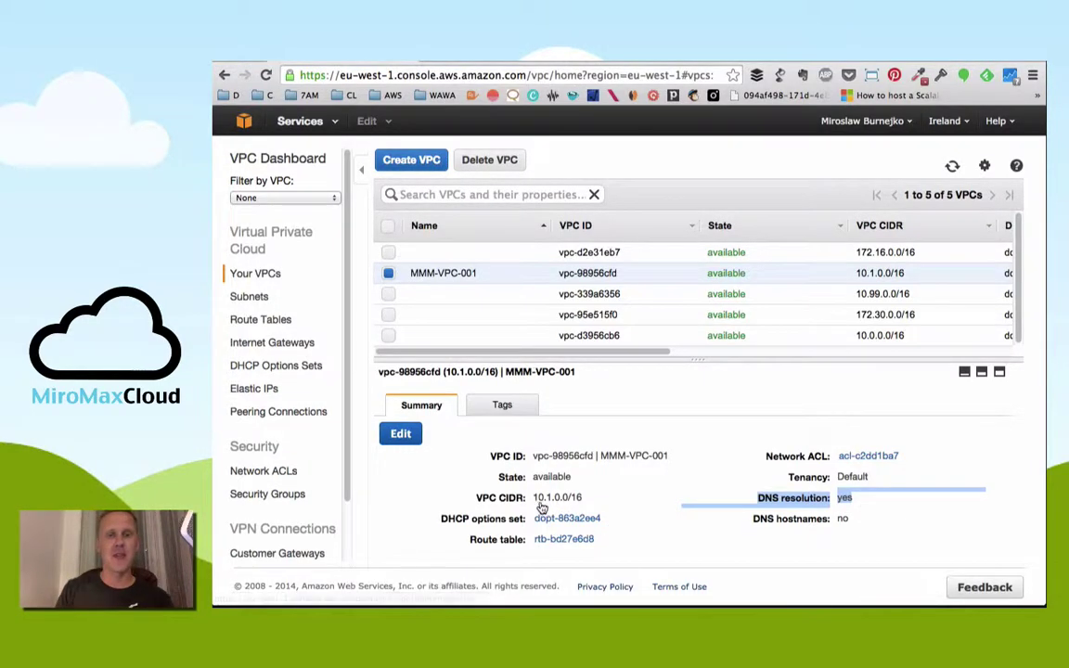
left_click_drag(534, 498, 583, 498)
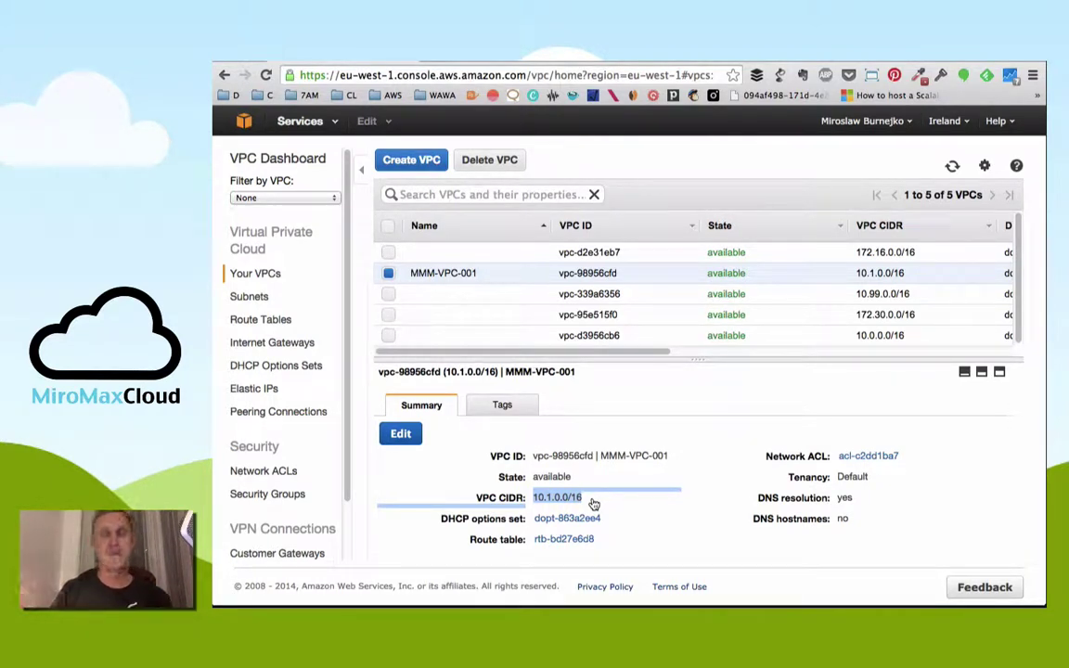
- Open the settings of MMM-VPC-001 for editing and examine its CIDR and the DHCP options sets available for it
left_click(397, 436)
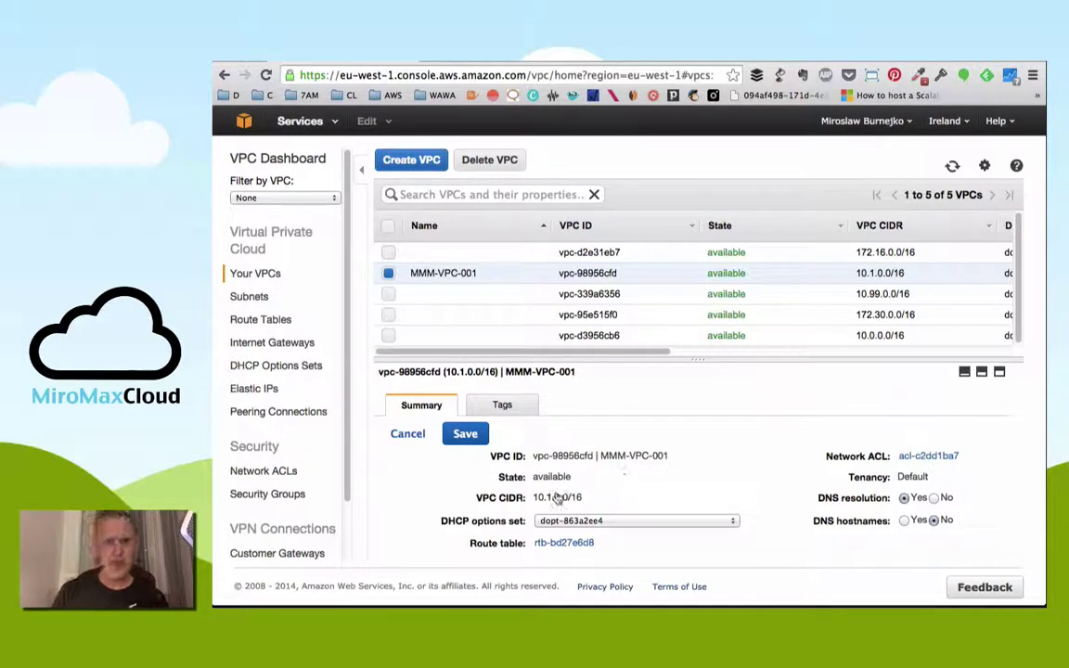
left_click_drag(446, 501, 613, 498)
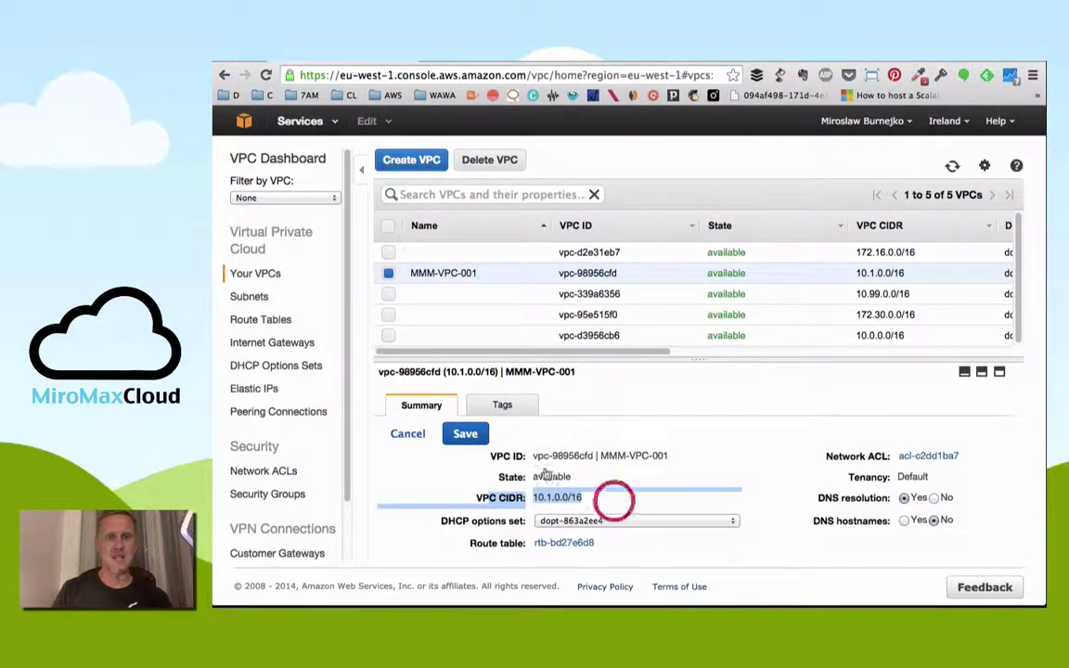
left_click(541, 500)
double_click(541, 499)
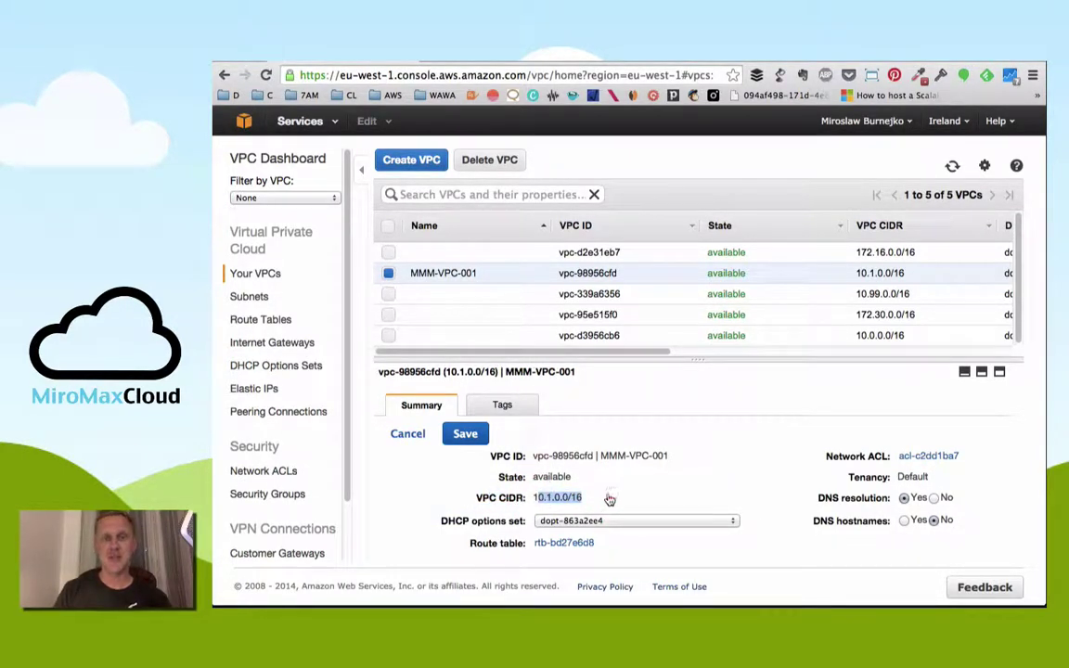
left_click(612, 521)
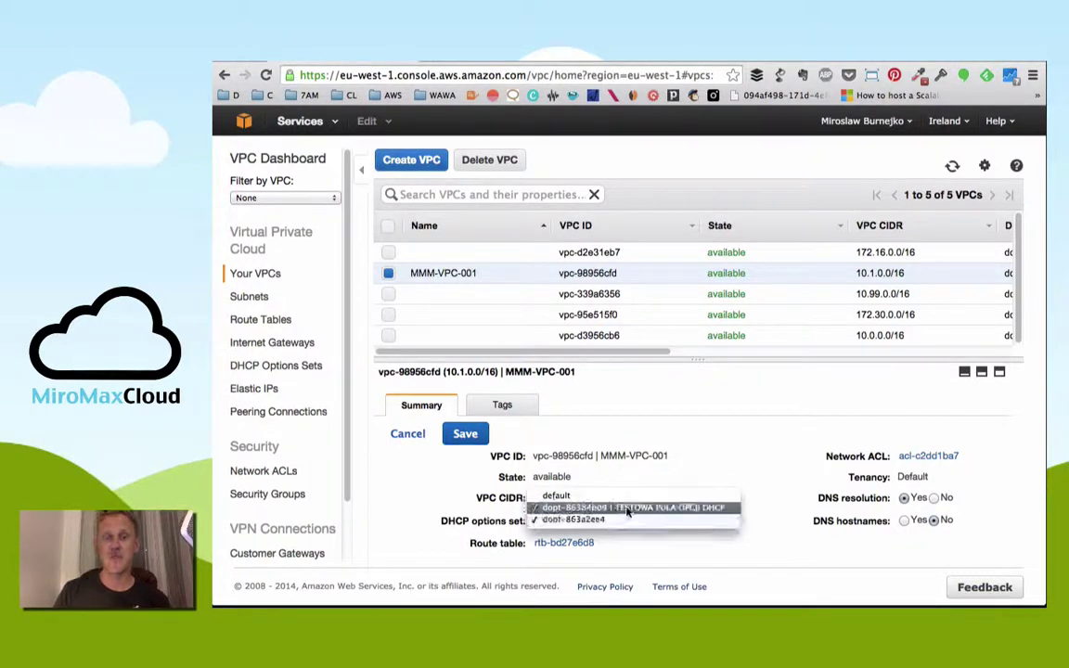
left_click(713, 457)
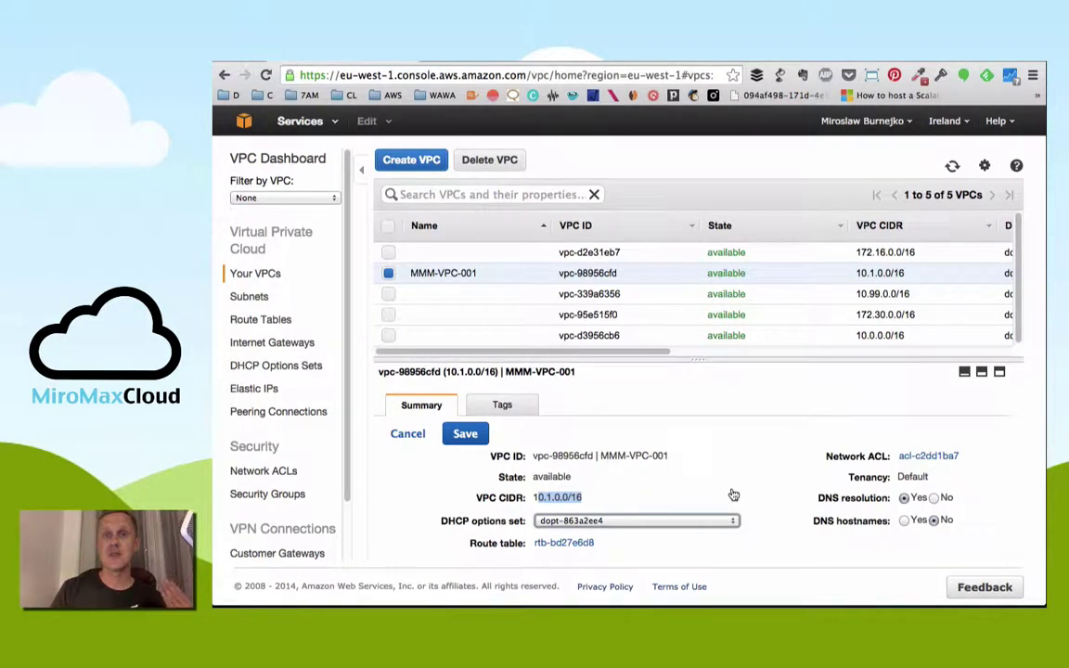
- Check the VPC's tenancy, then save its settings with DNS resolution set to Yes and DNS hostnames set to No
left_click(859, 482)
left_click_drag(858, 482, 935, 484)
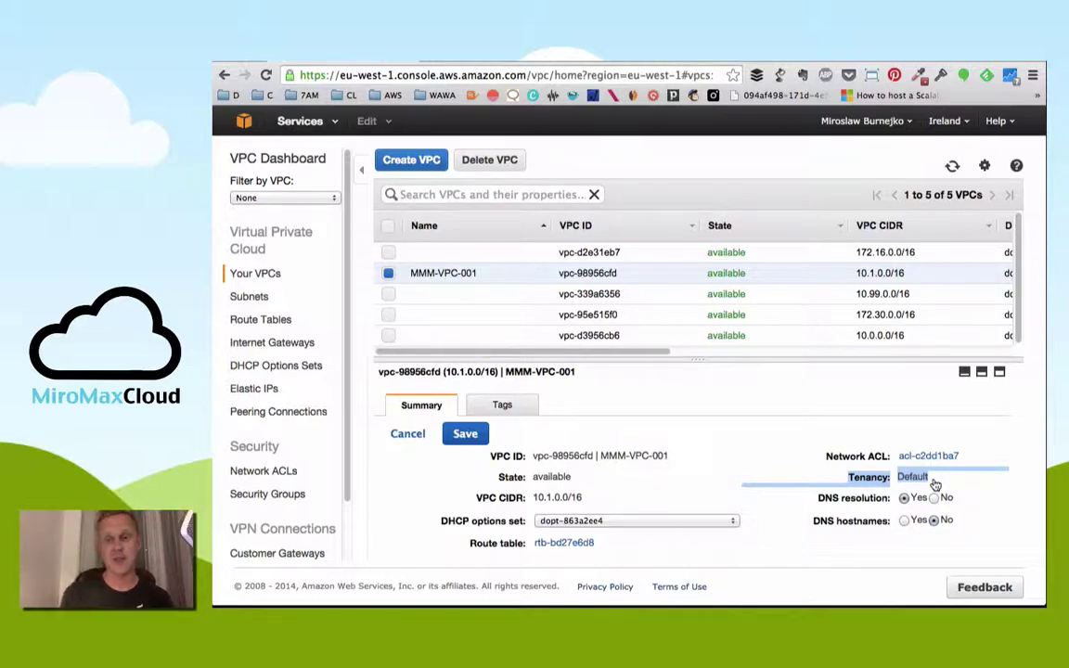
left_click(934, 498)
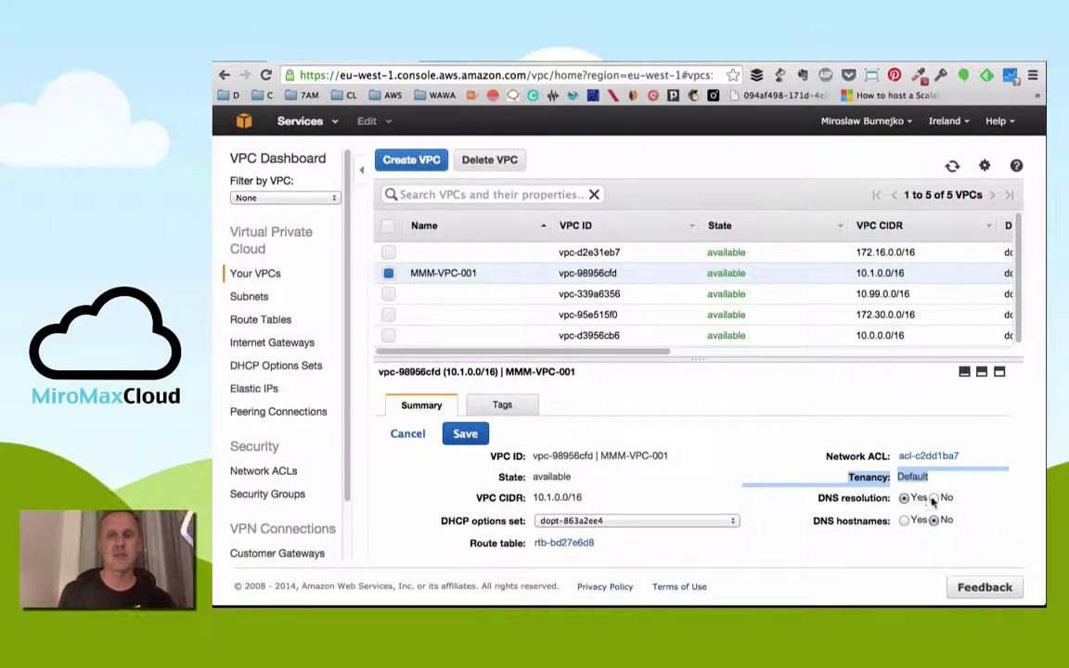
left_click(905, 499)
left_click(909, 522)
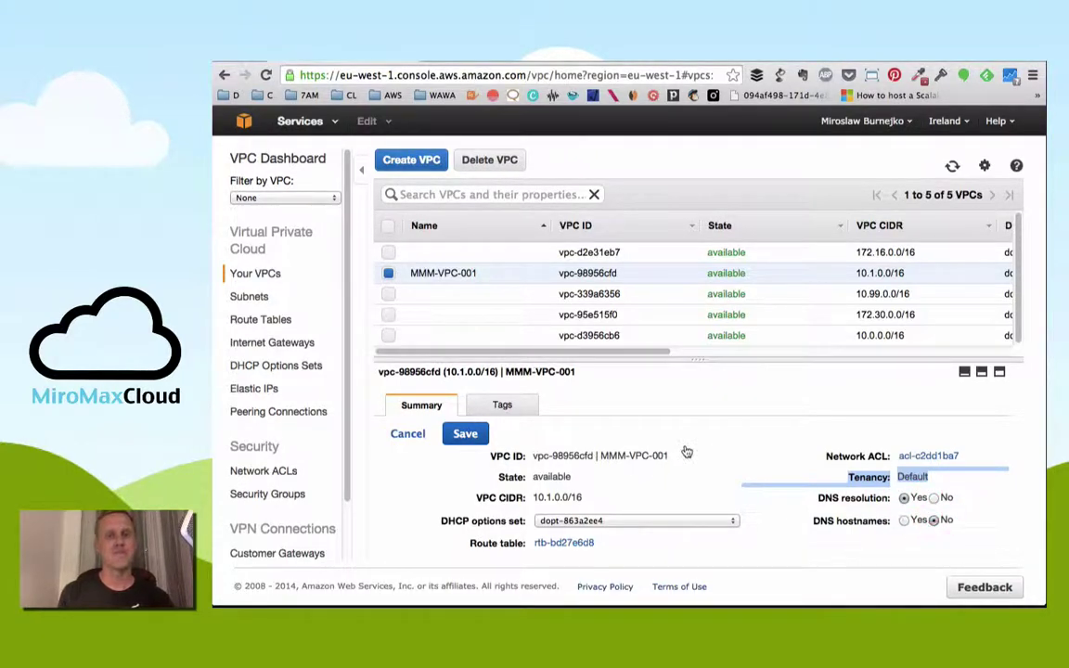
left_click(465, 433)
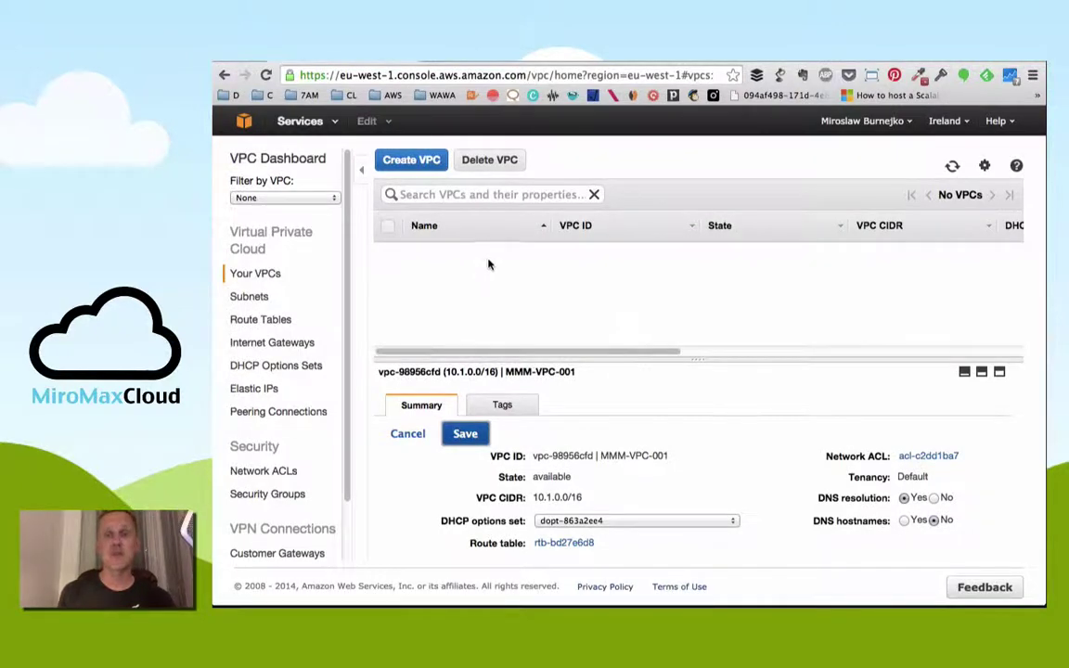
- Open the subnet list and look over the subnet creation form without creating a subnet
left_click(249, 296)
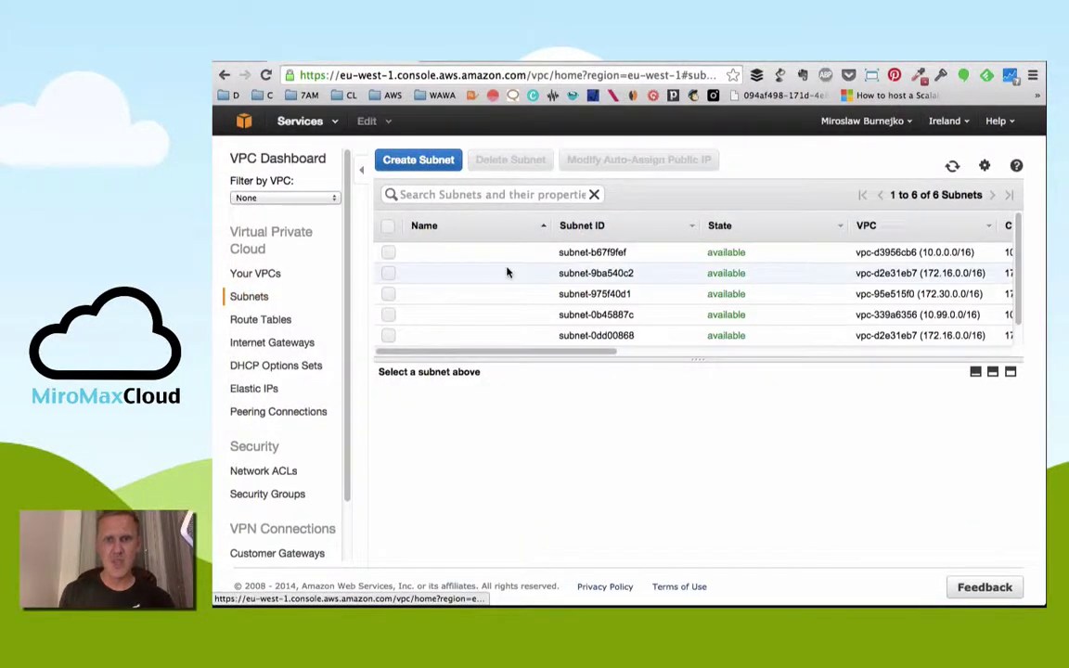
left_click(450, 163)
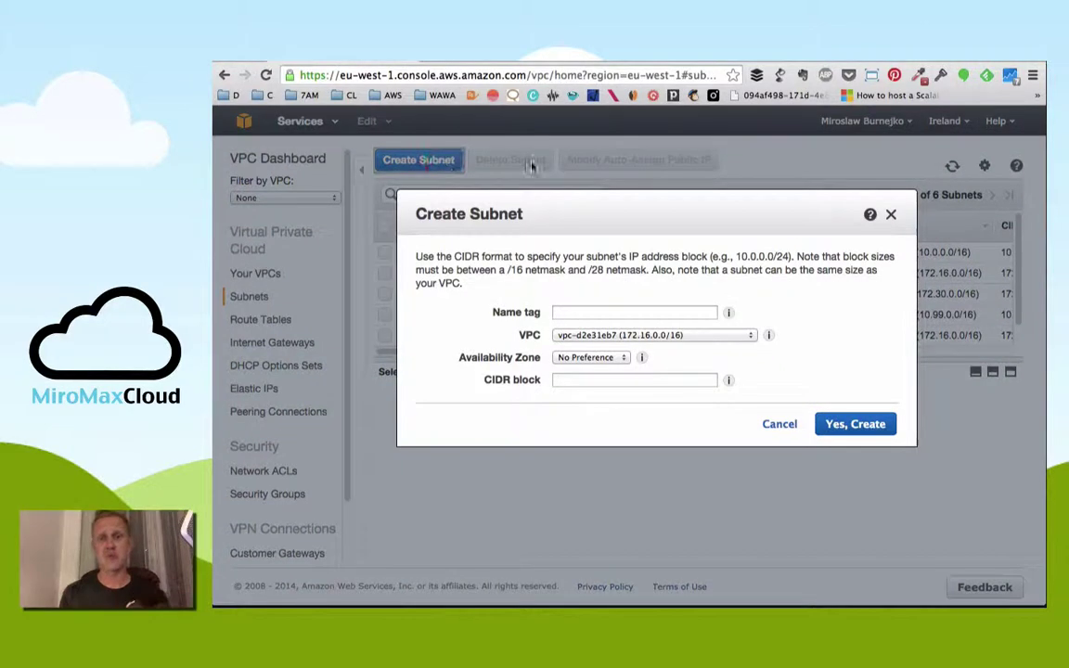
left_click(891, 215)
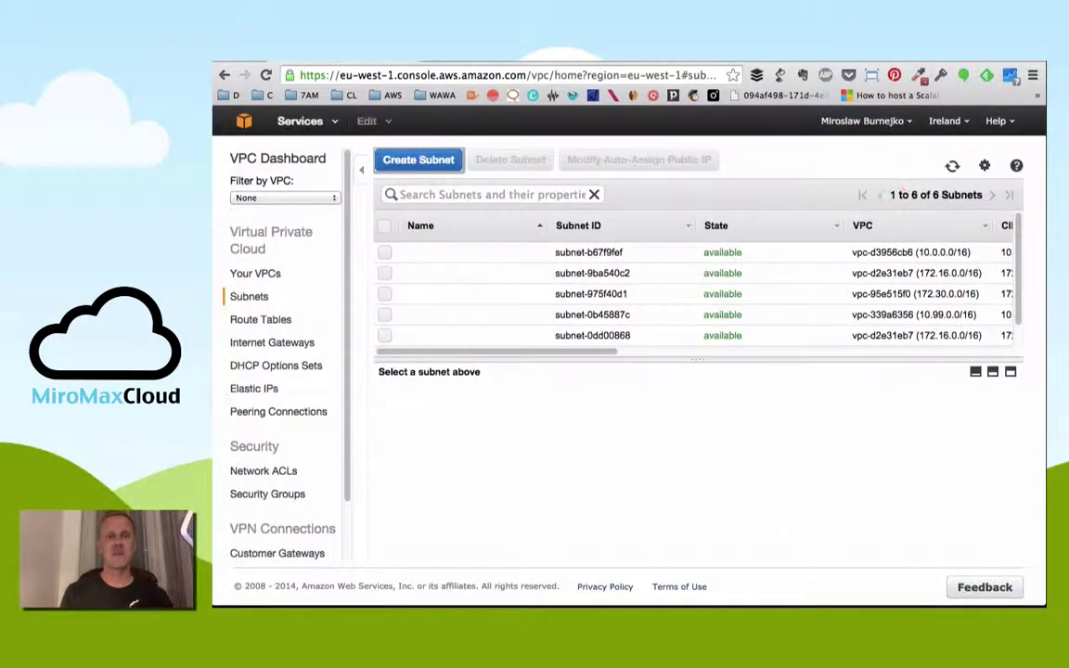
- Switch to the clouderify.com page open in the browser
left_click(223, 464)
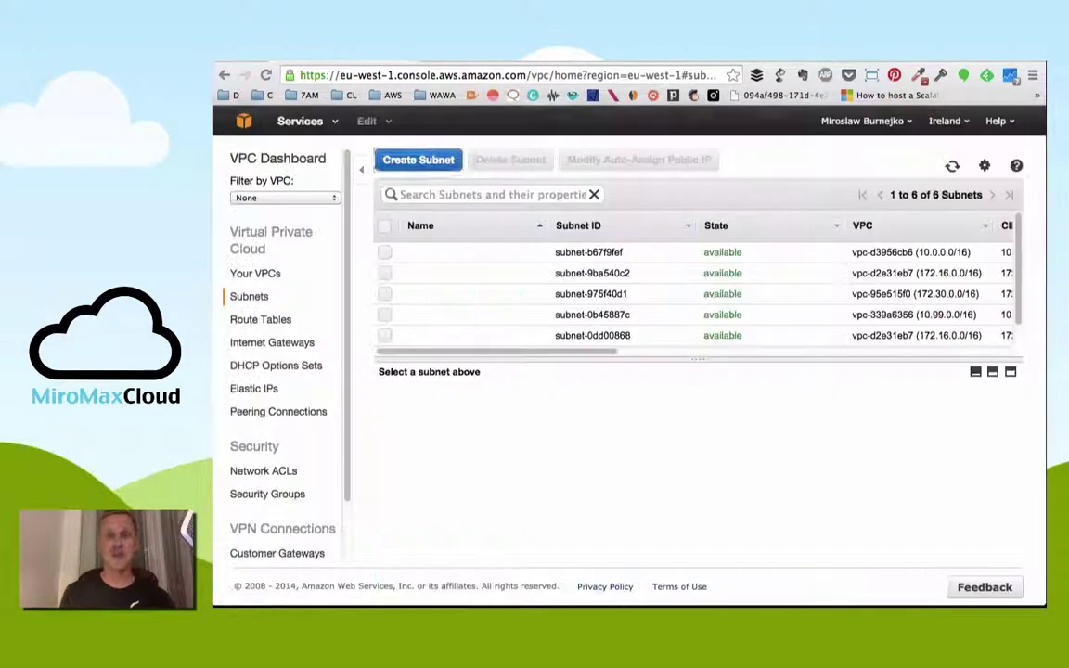
left_click(668, 65)
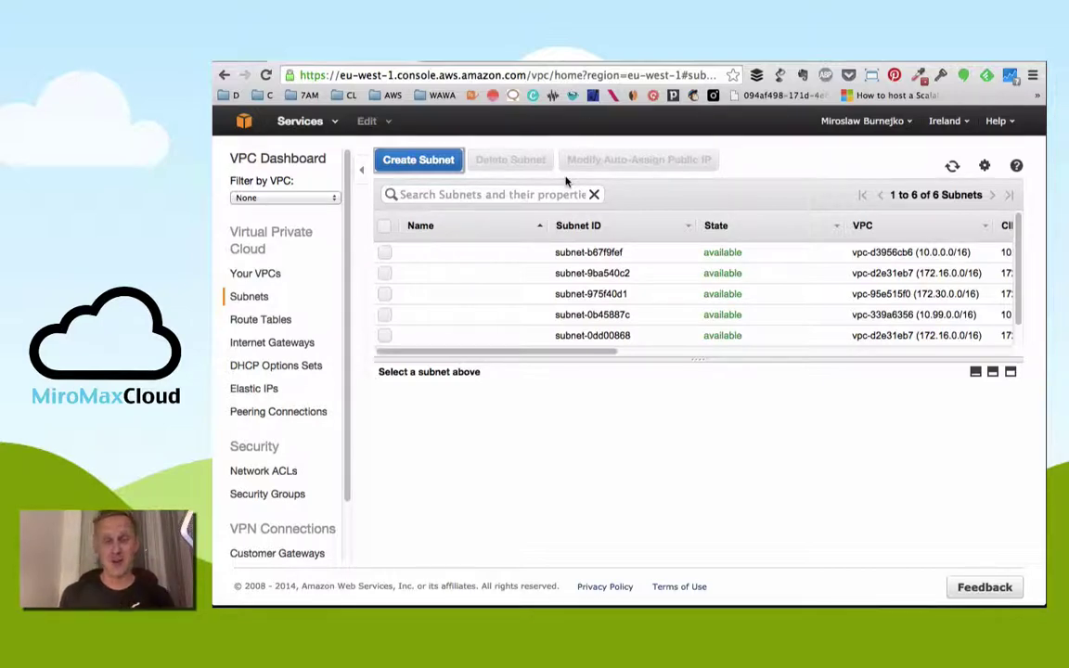
left_click(445, 65)
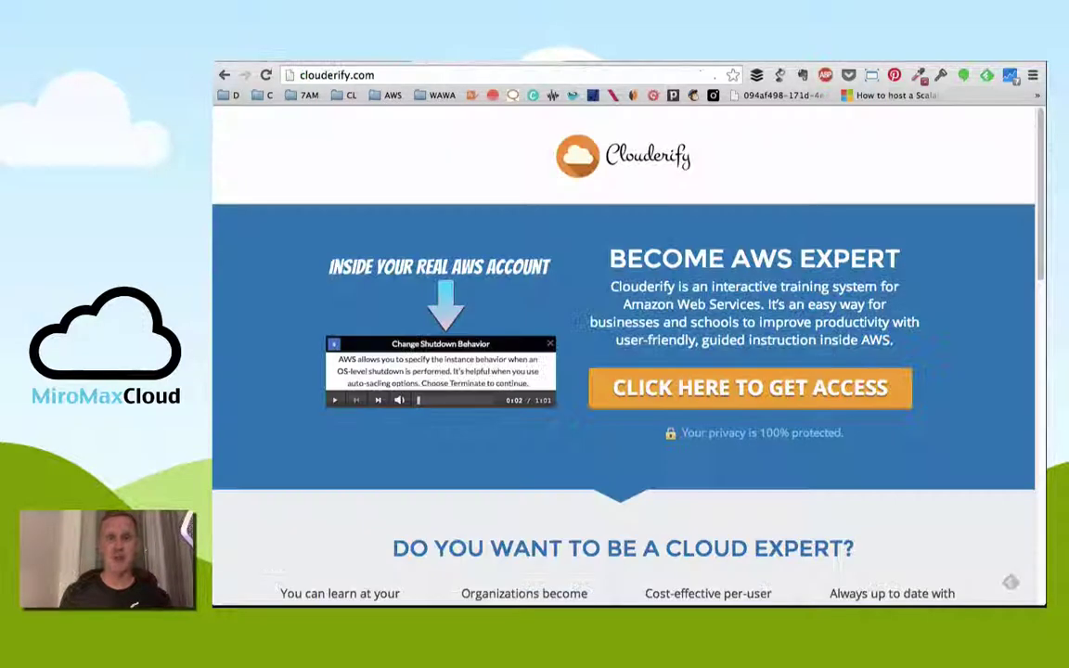